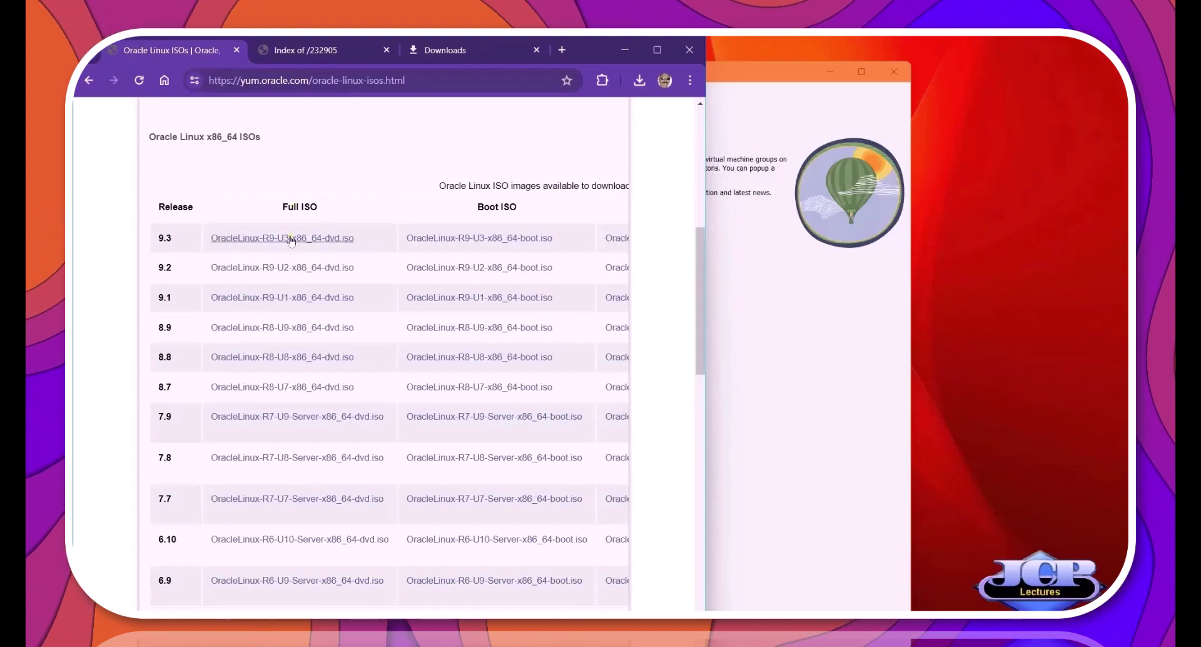
Name the new VM OracleLinux9 and paste the OracleLinux-R9-U3-x86_64-dvd.iso path as its ISO image.
left_click(538, 114)
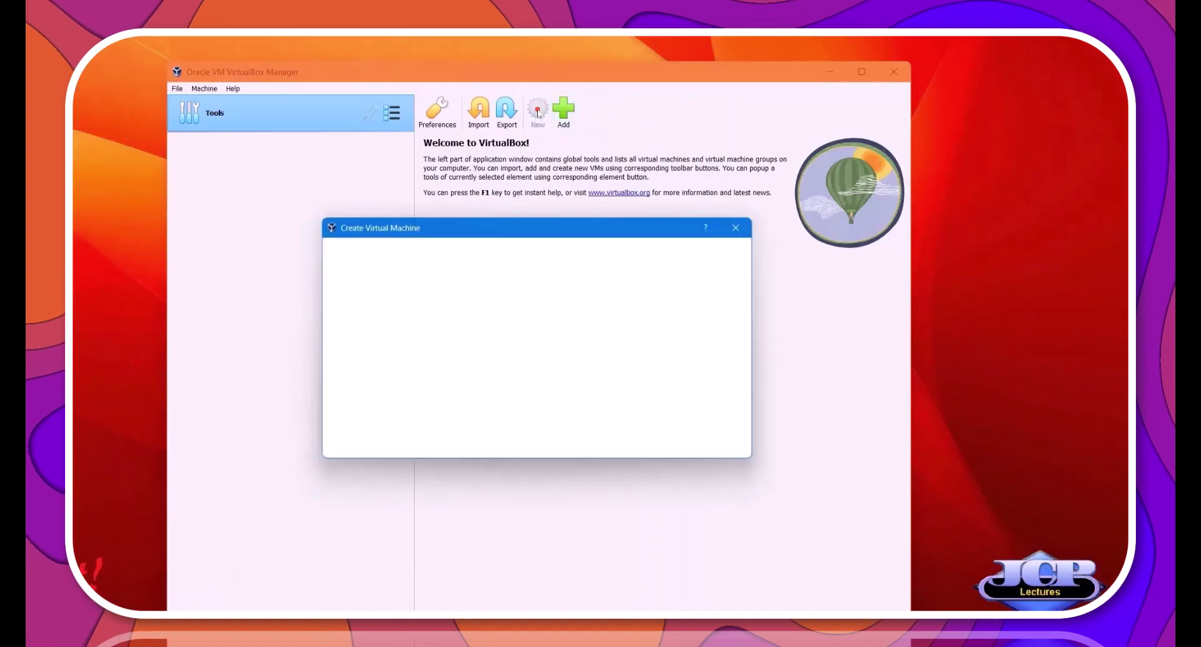
type("Oracle")
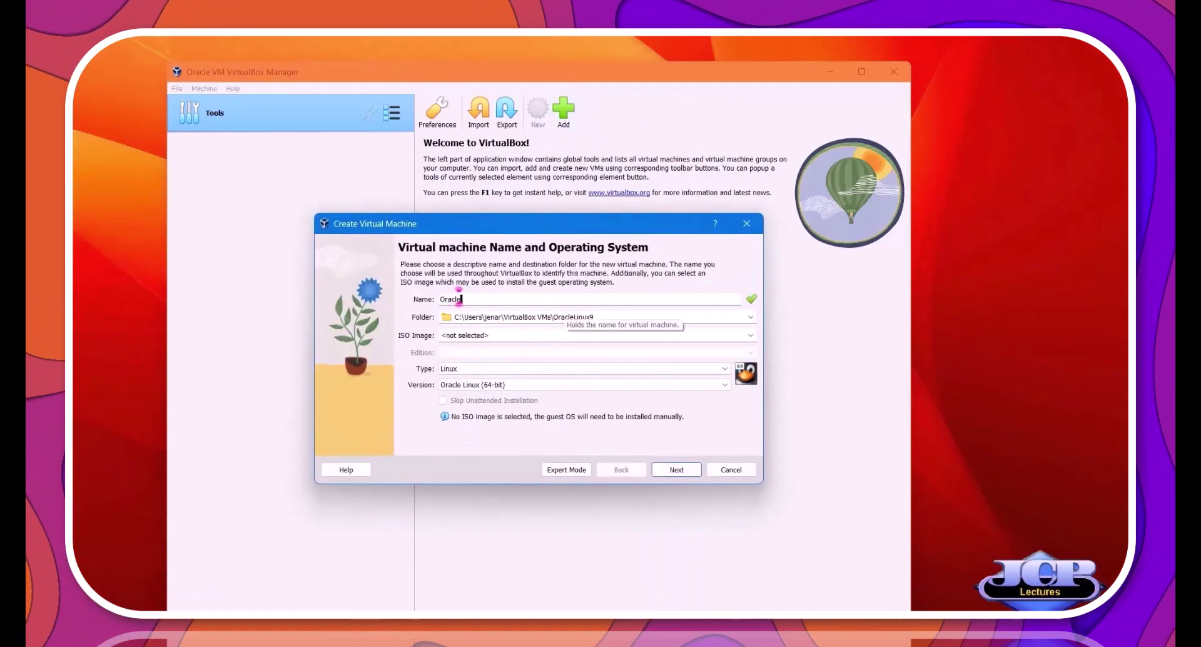
type("Linux9")
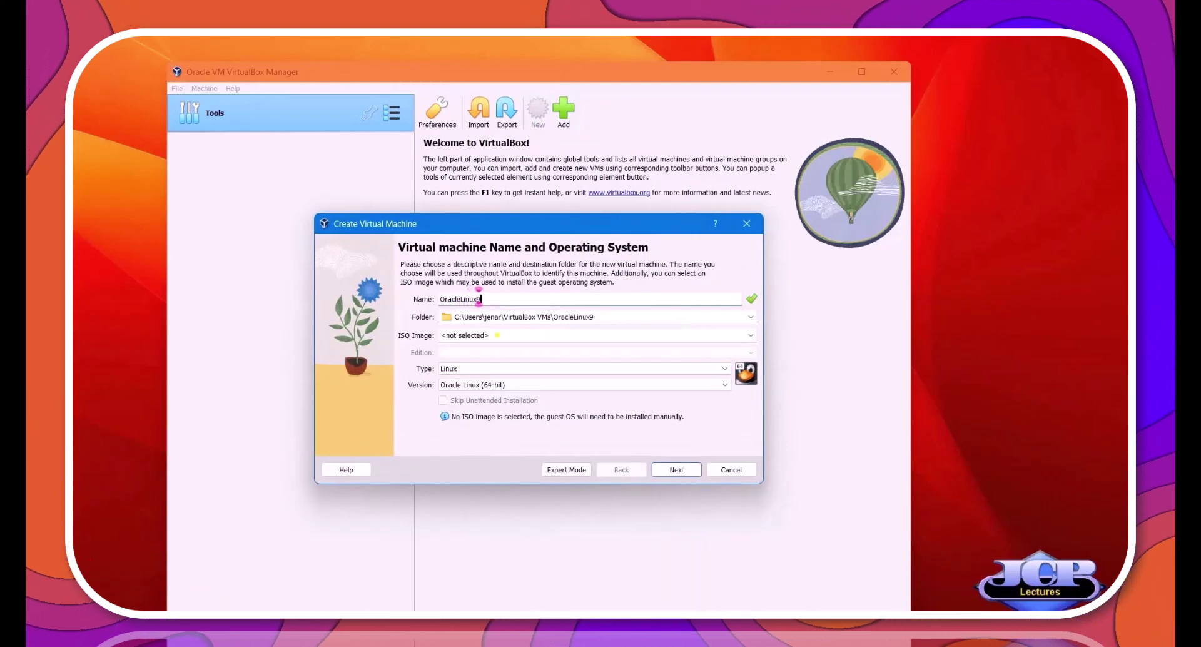
right_click(498, 336)
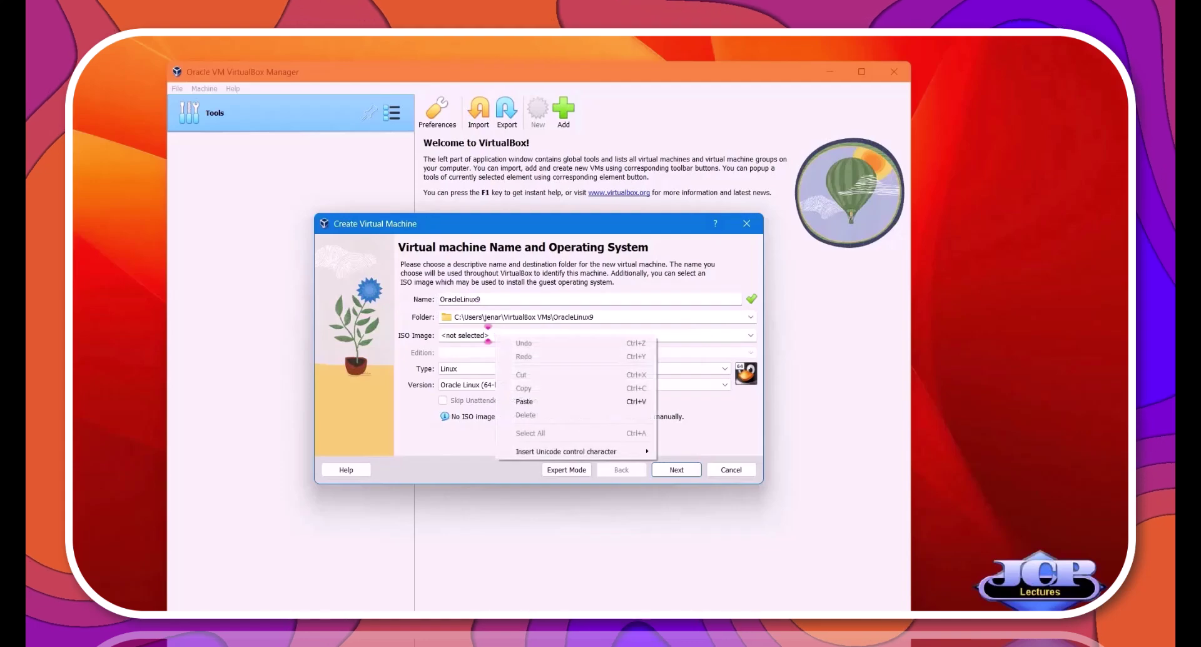
left_click(525, 401)
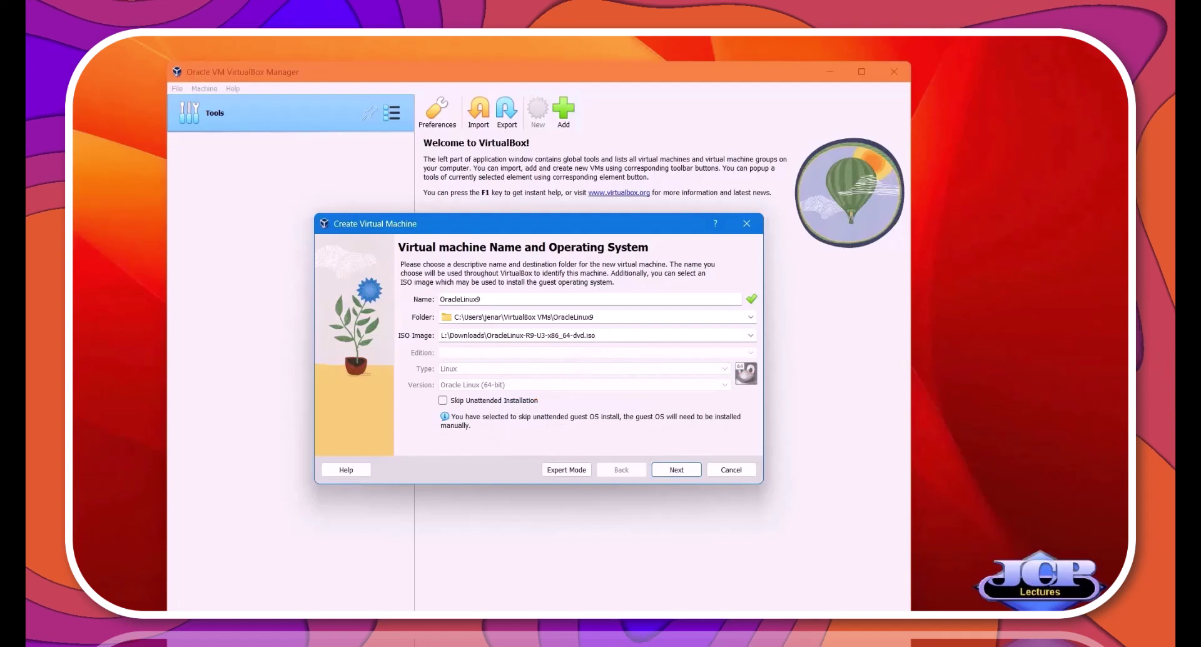
Keep 2048 MB base memory and raise the processor count to 4.
left_click(671, 470)
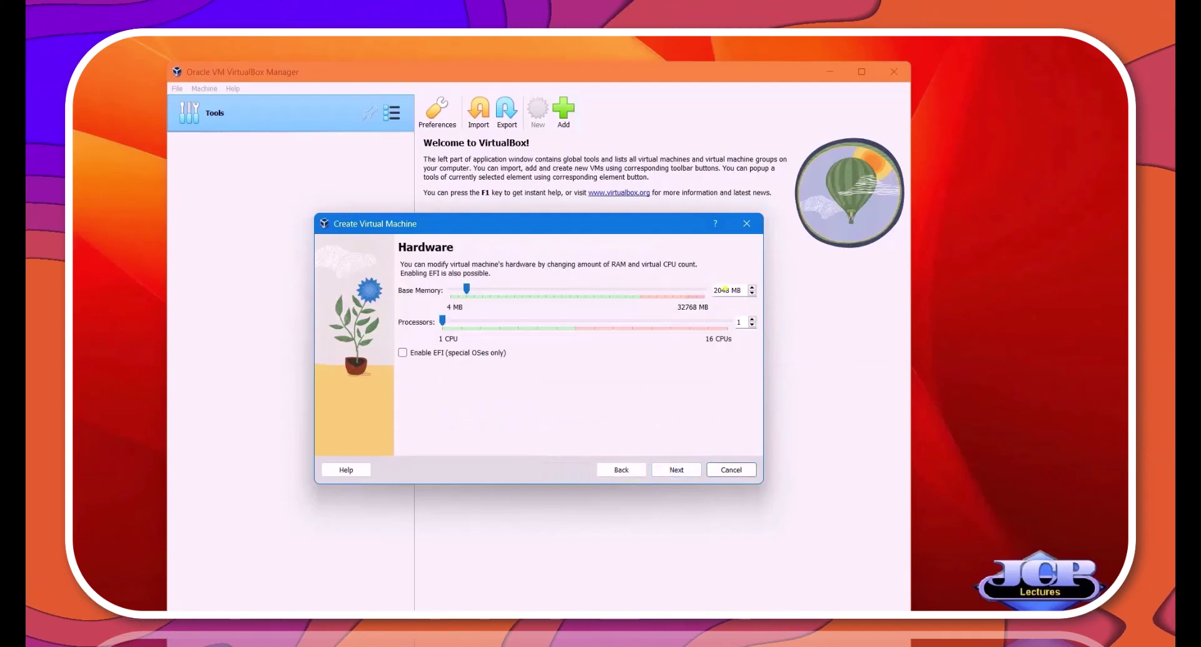
left_click(728, 290)
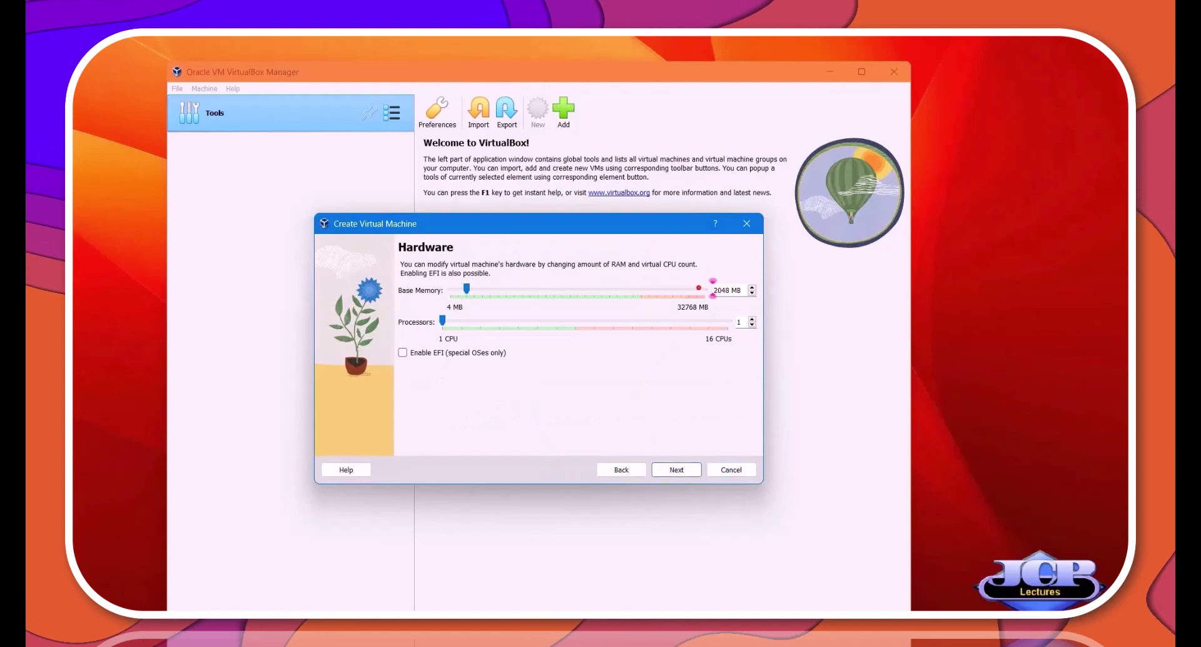
double_click(722, 290)
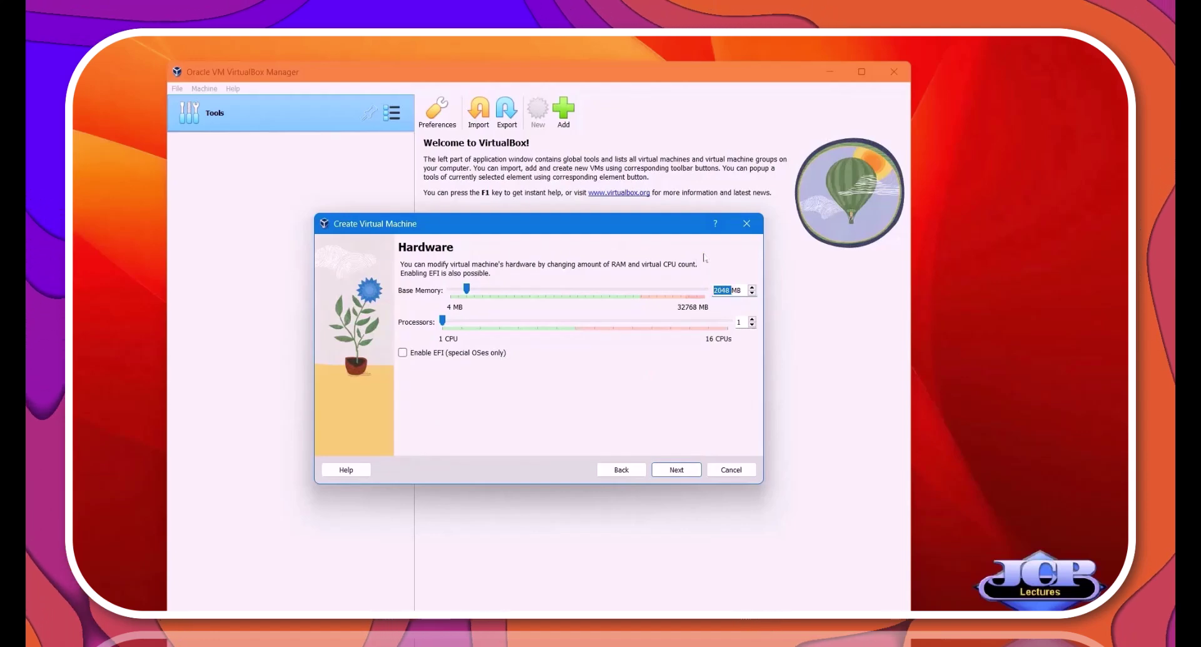
left_click(516, 323)
left_click(529, 324)
left_click(520, 324)
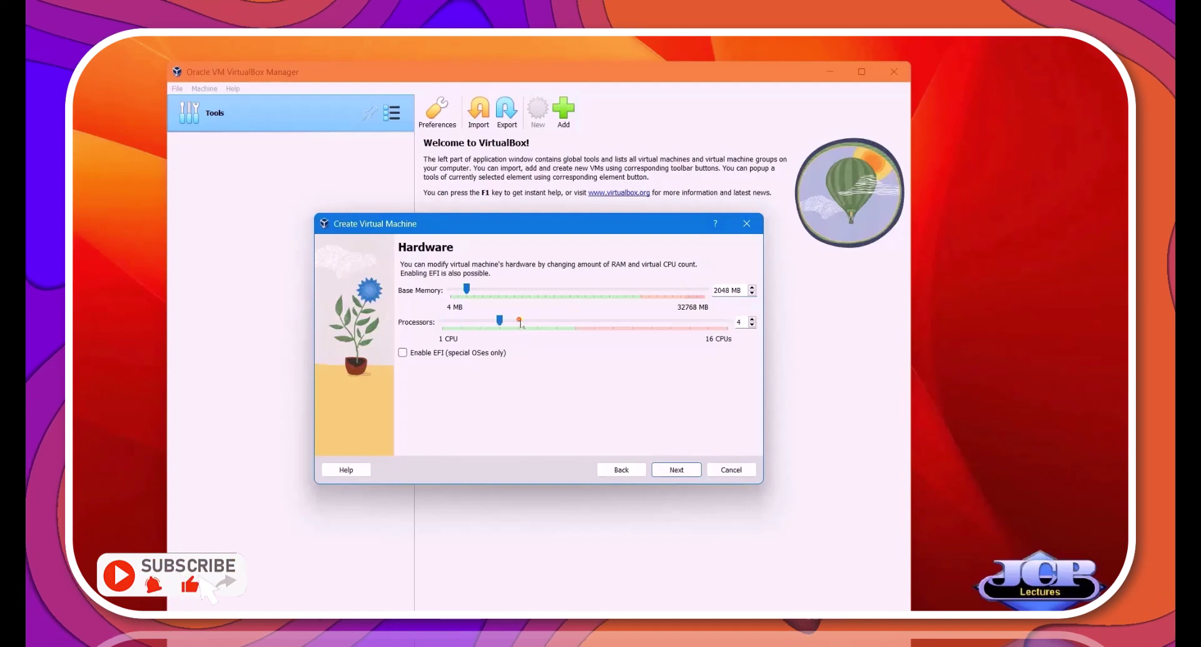
Give the VM a 60.00 GB virtual hard disk and finish creating it.
left_click(661, 472)
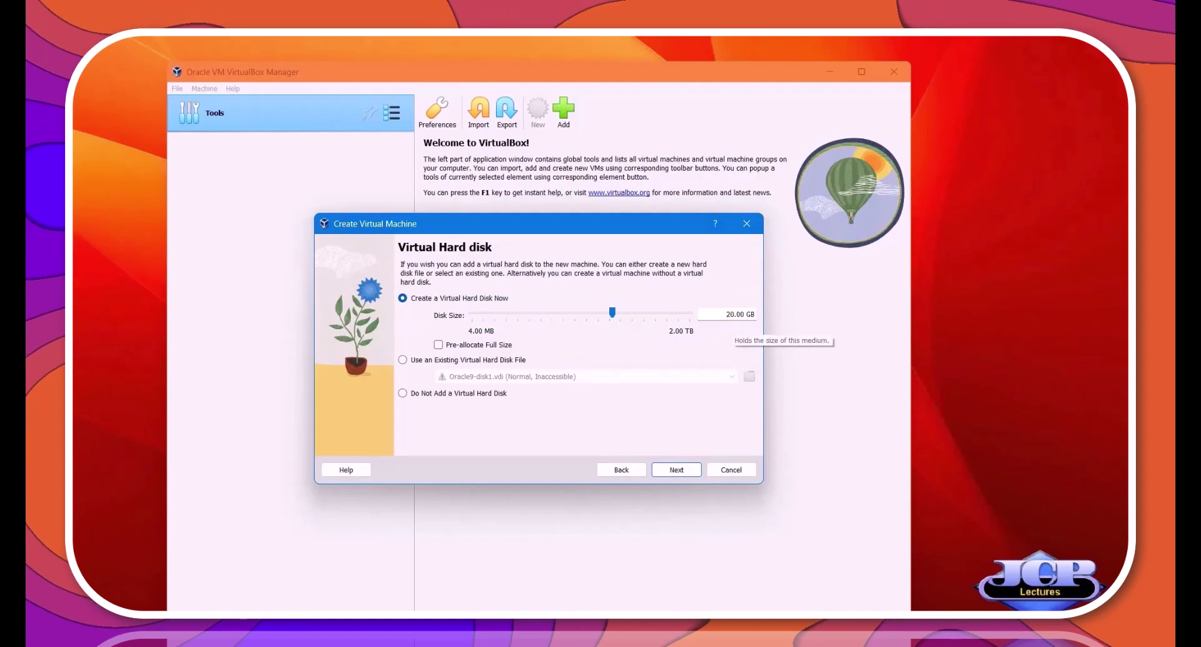
left_click_drag(726, 314, 731, 314)
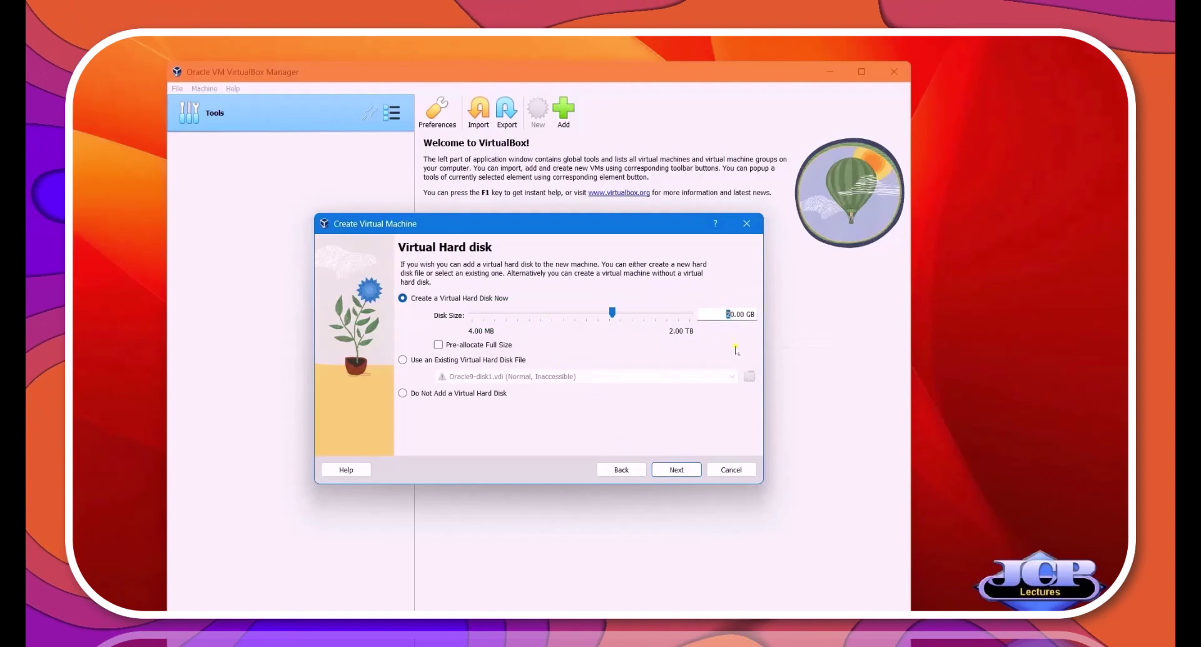
left_click(671, 470)
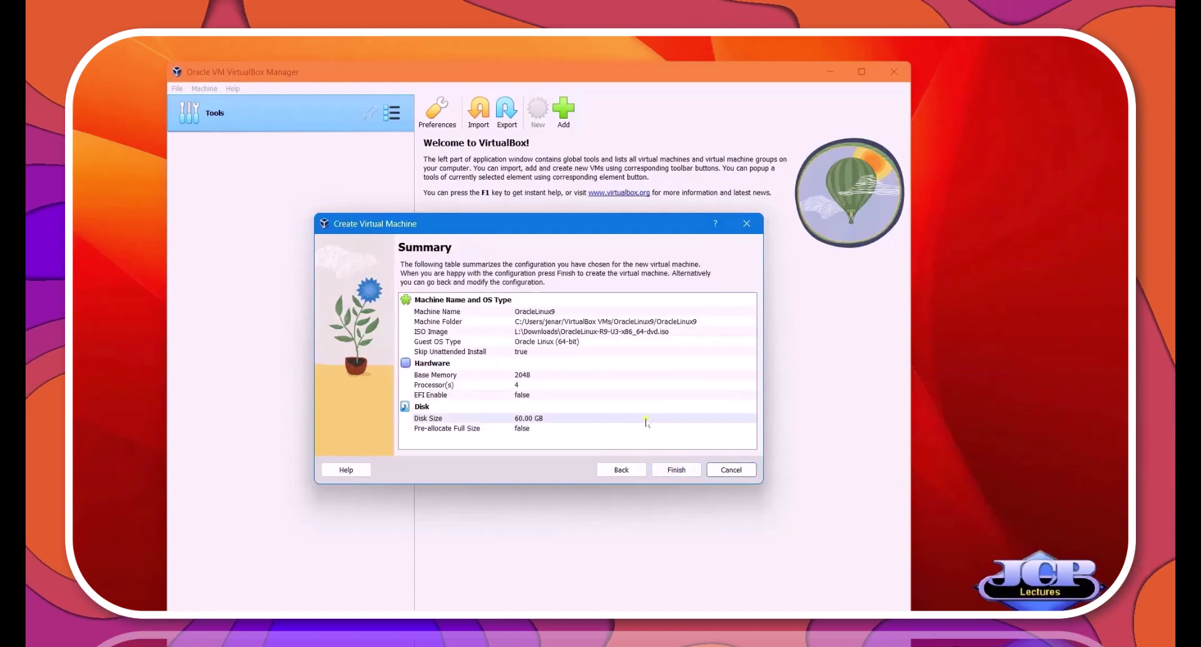
left_click(671, 470)
Start OracleLinux9 with Detachable Start to reach the Oracle Linux 9.3.0 boot menu.
left_click(565, 113)
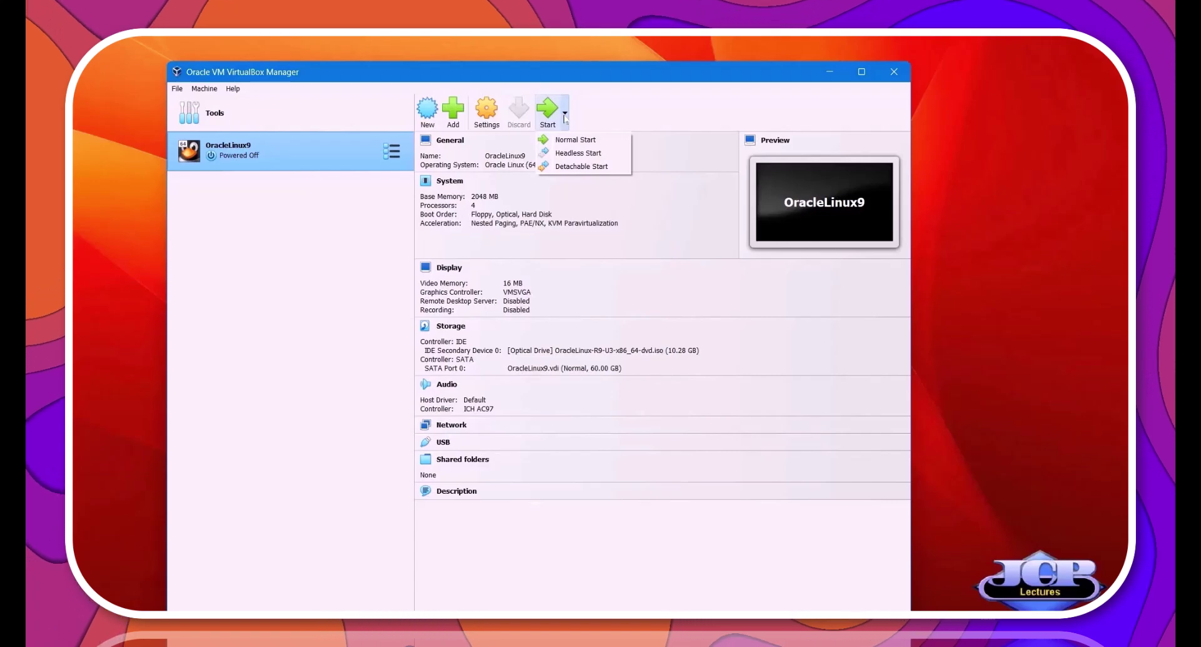
left_click(567, 166)
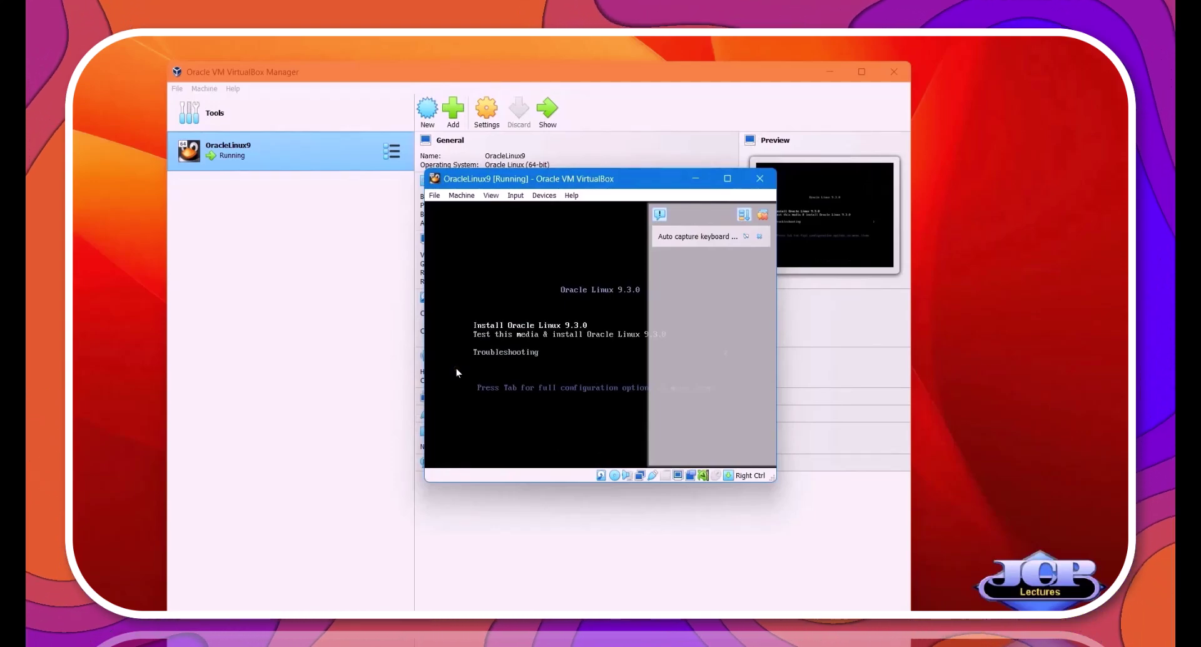
Boot the Oracle Linux 9.3 installer from the boot menu's command line options.
left_click(494, 392)
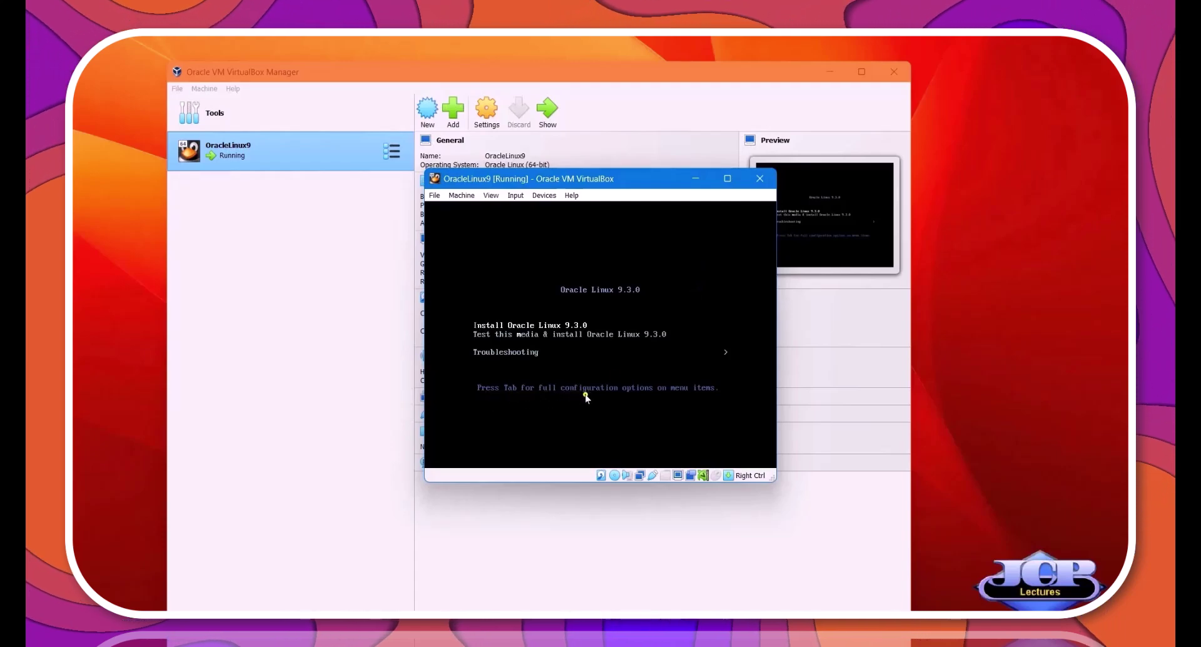
key("Tab")
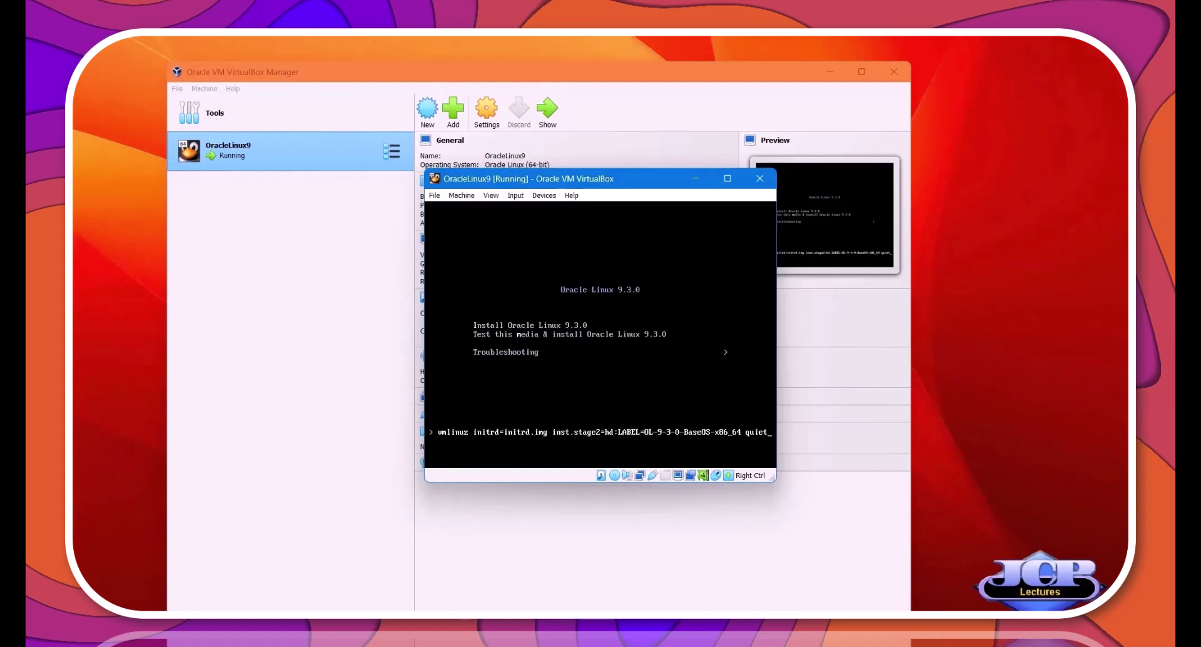
key("Return")
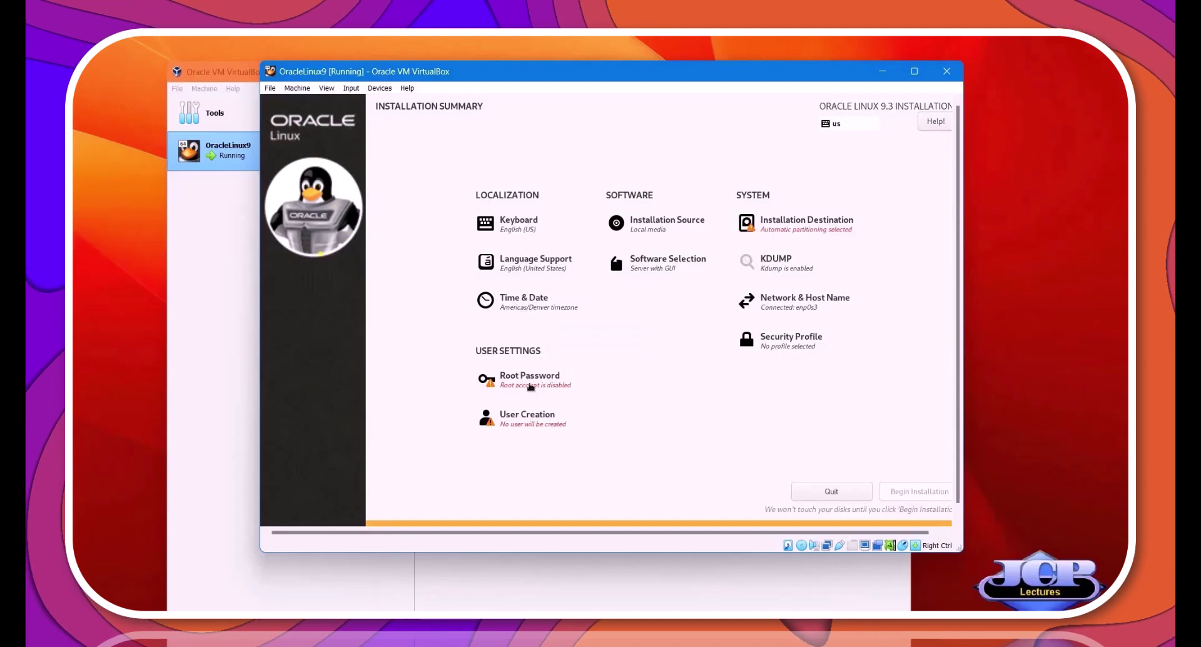
Set and confirm the root password, then bring up the Create User form.
left_click(530, 387)
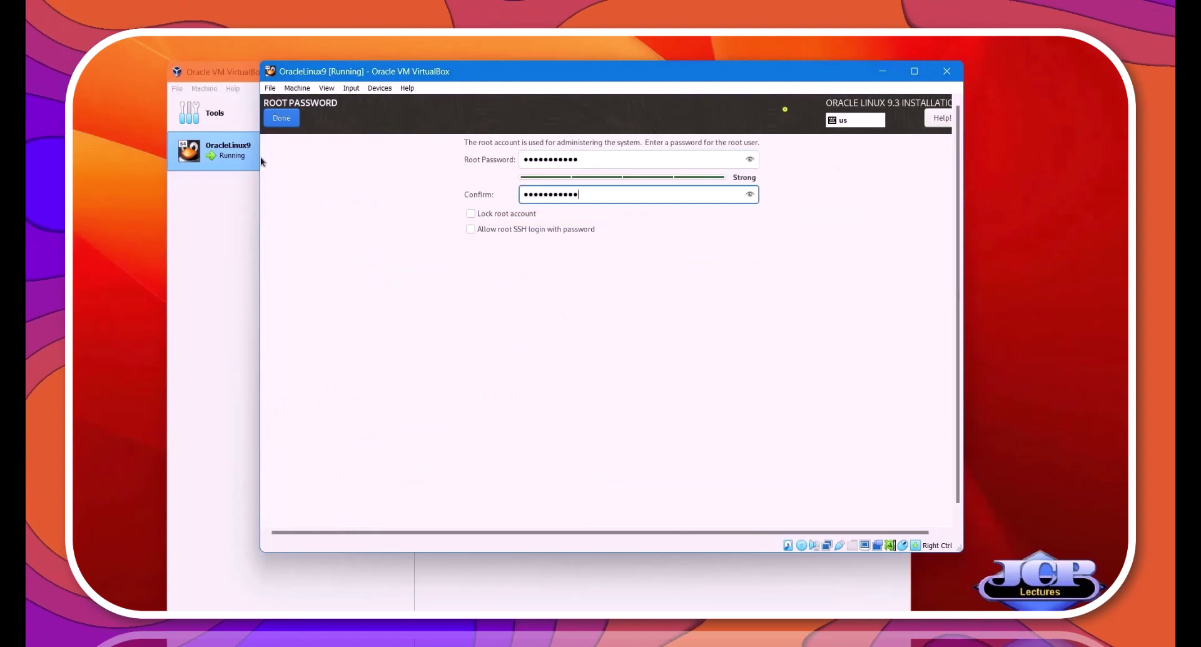
left_click(279, 122)
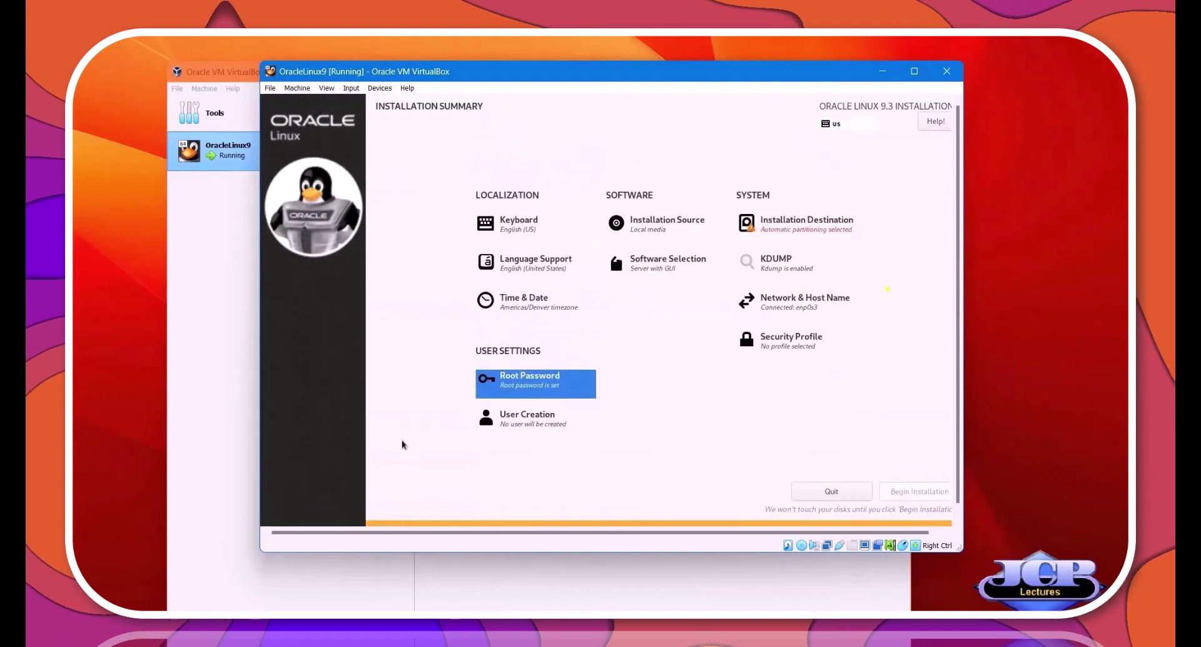
left_click(535, 424)
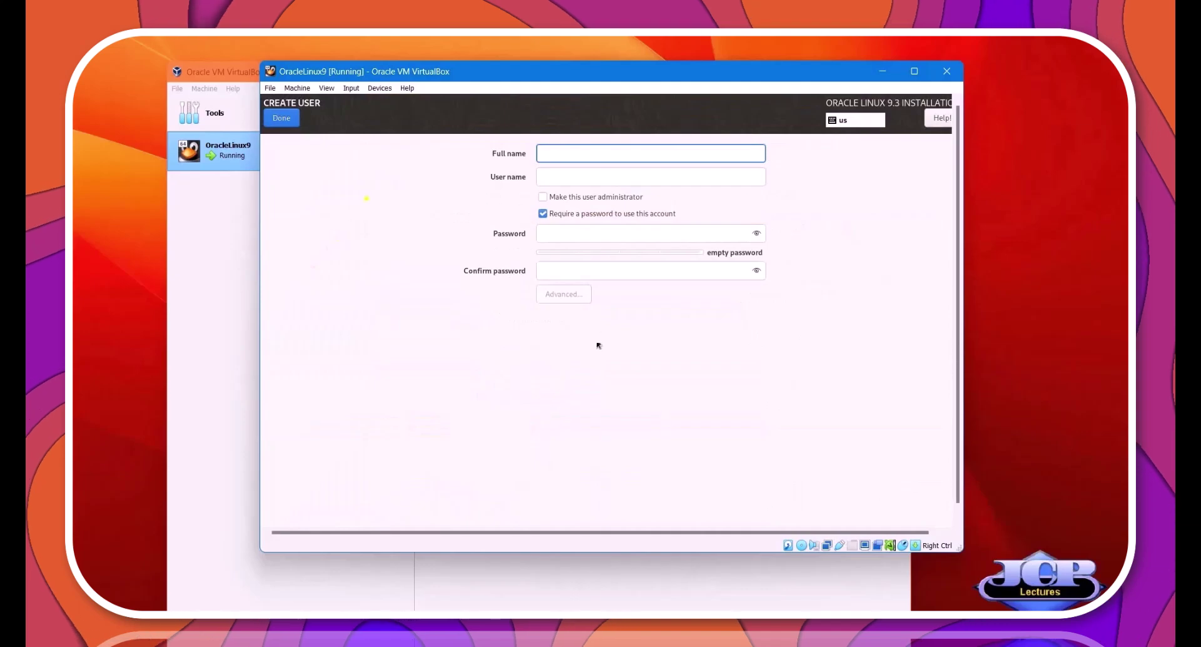
Create an administrator account, entering the user's full name, user name and password.
left_click(575, 178)
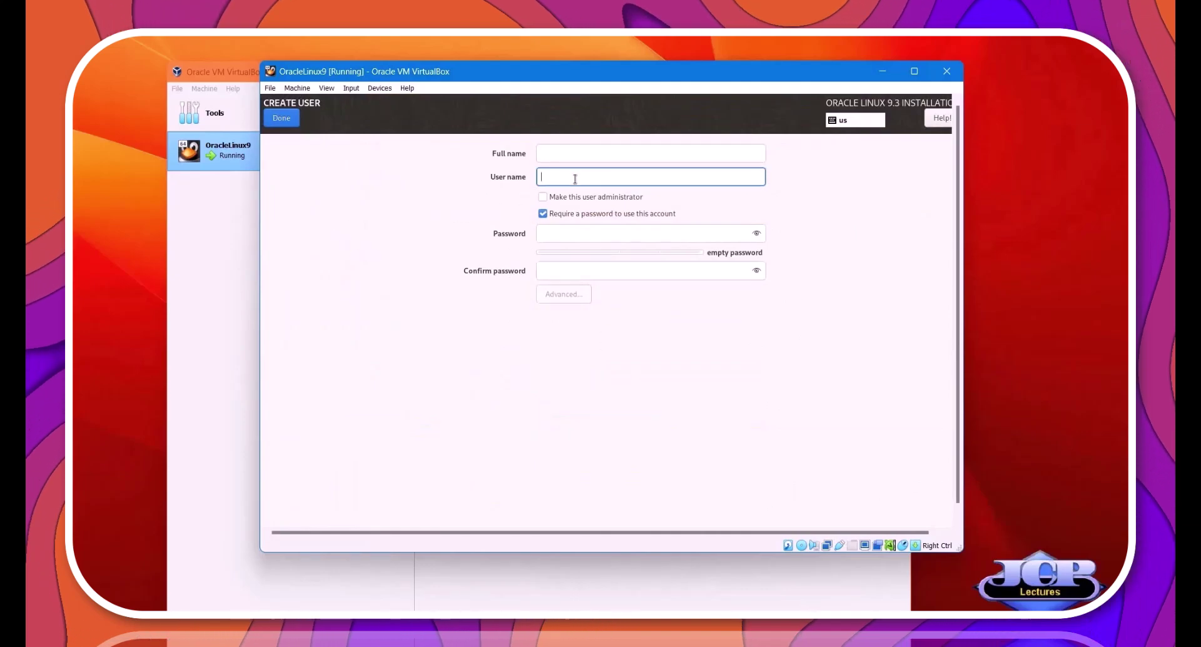
type("jena")
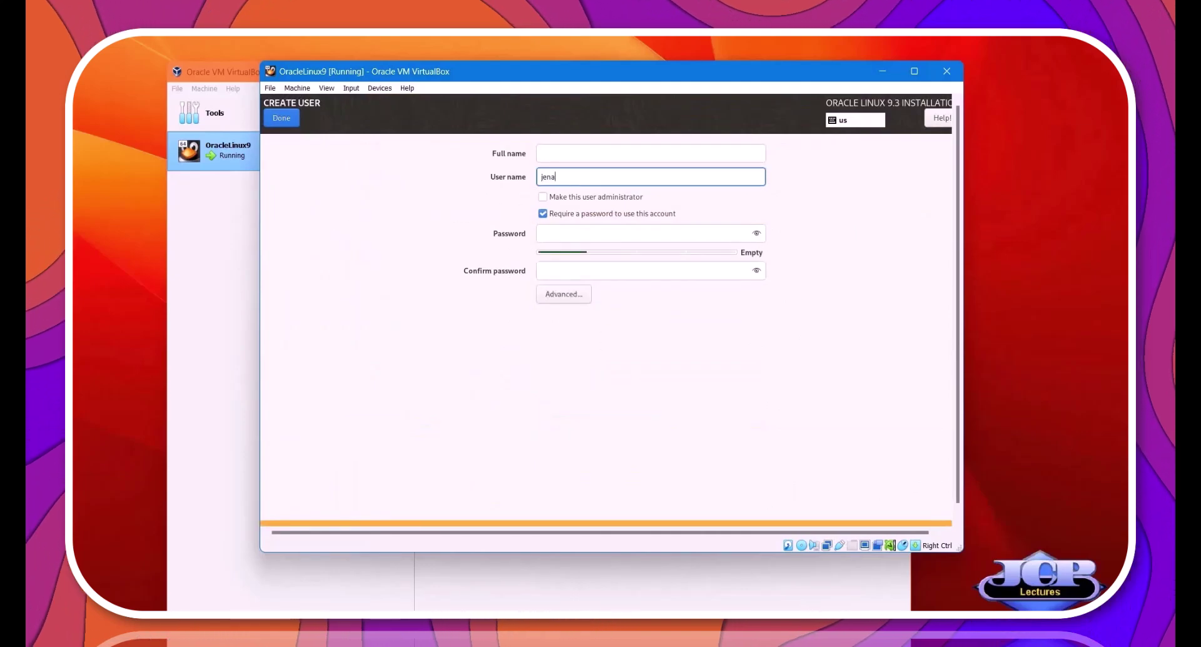
type("ro")
left_click(650, 153)
type("Jena")
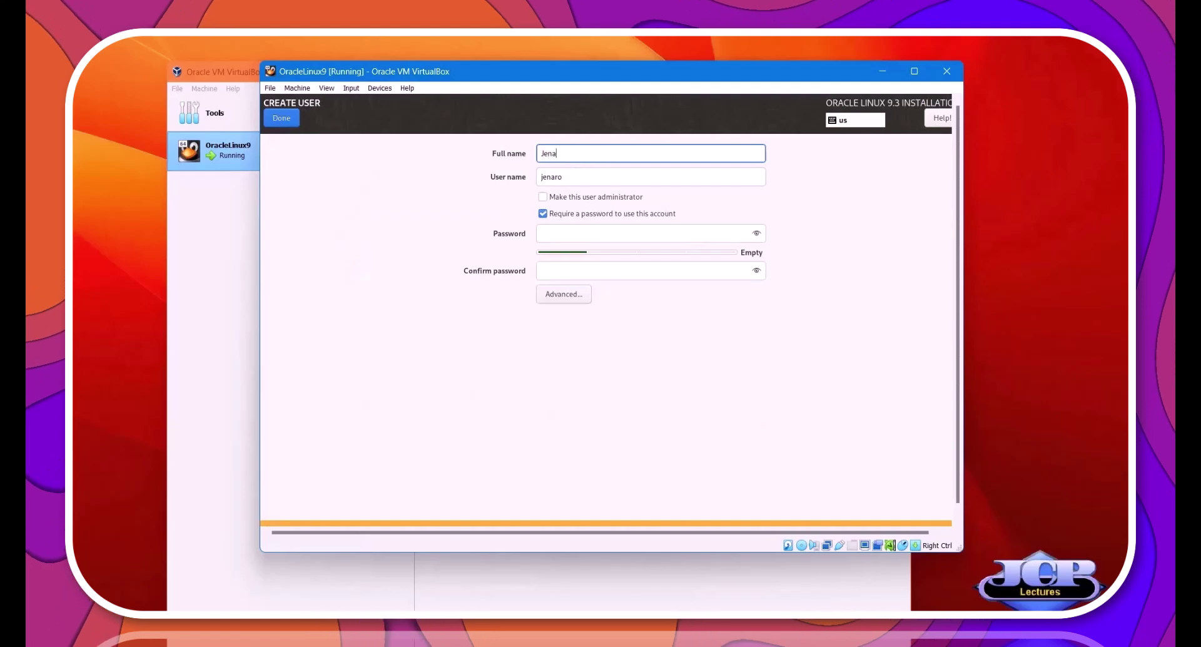
type("ro C Paz")
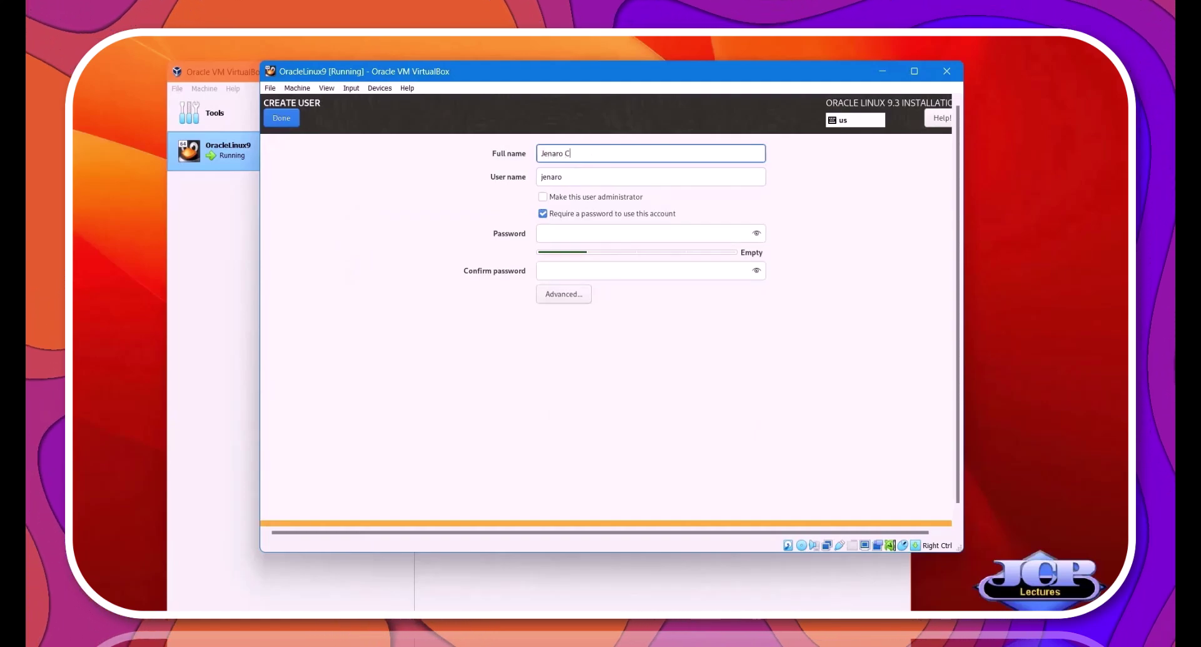
left_click(553, 234)
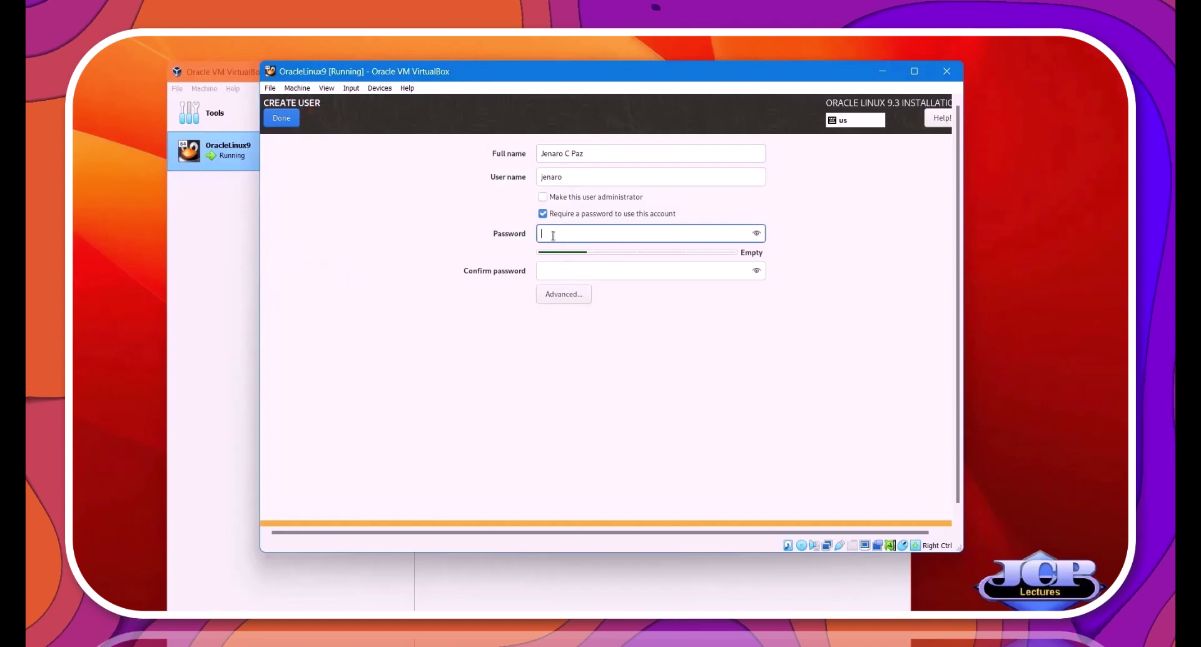
type("or")
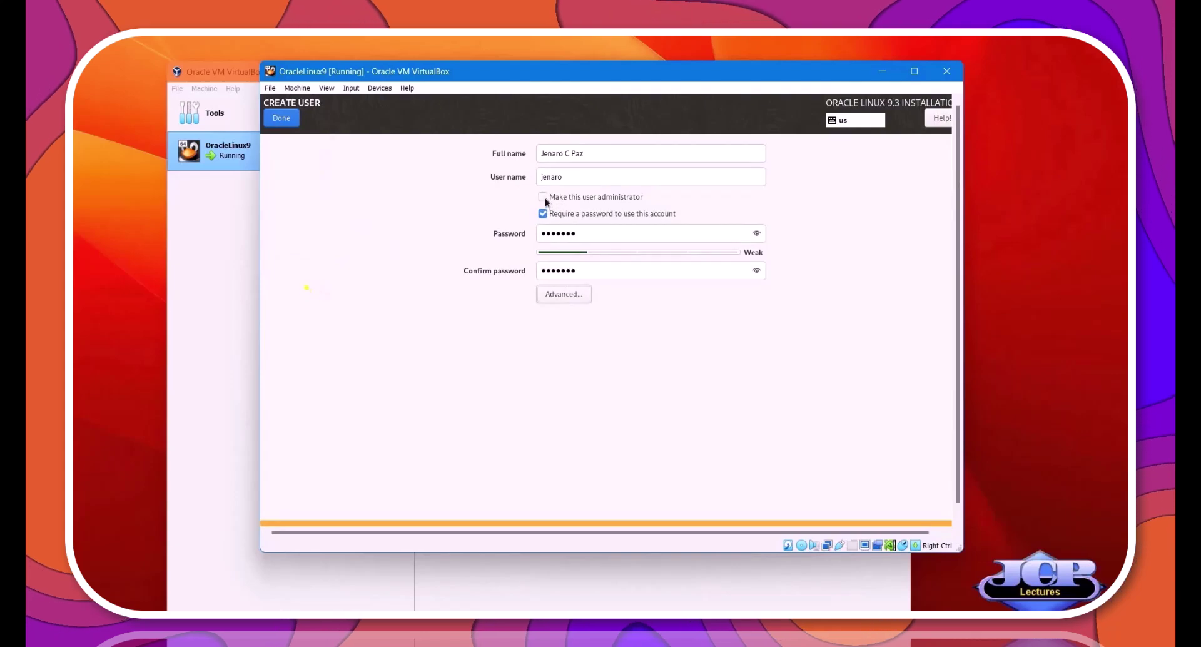
left_click(545, 198)
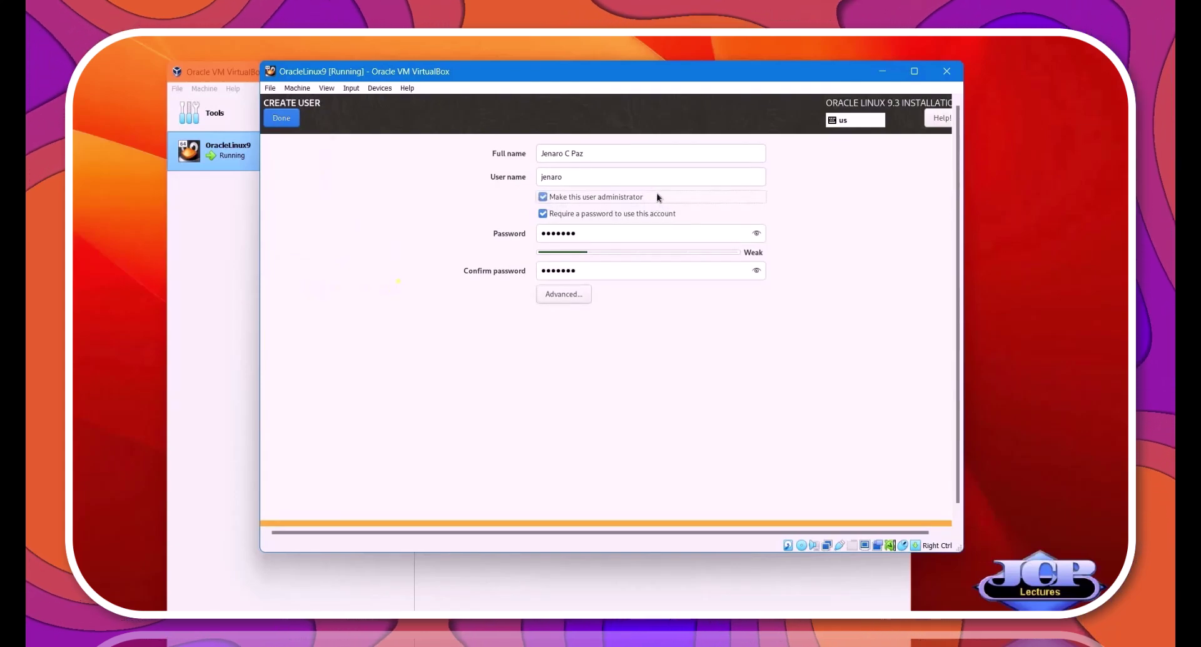
left_click(283, 119)
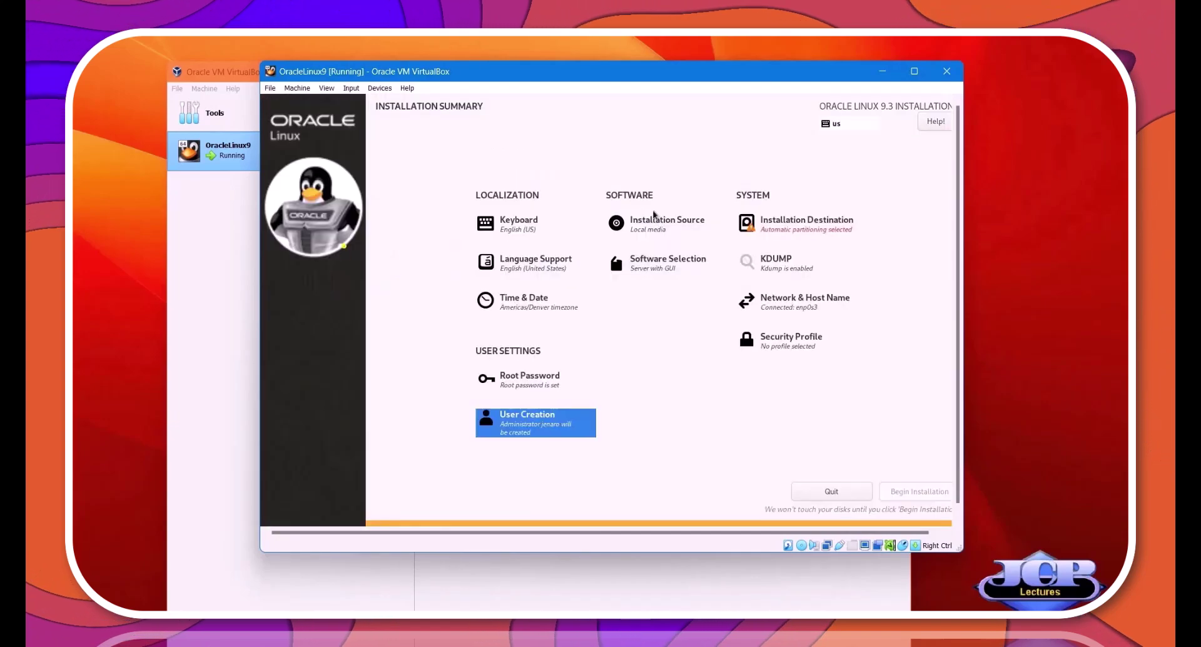
Preview the Server, Minimal Install, Workstation, Custom Operating System and Virtualization Host environments.
left_click(650, 224)
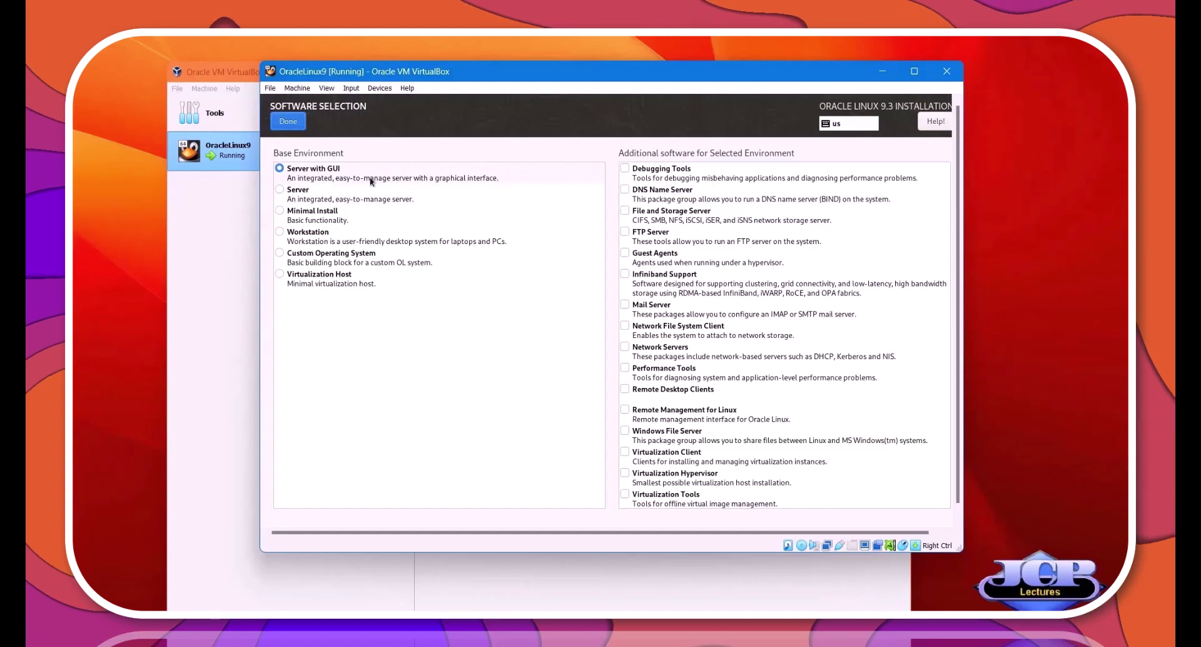
left_click(354, 192)
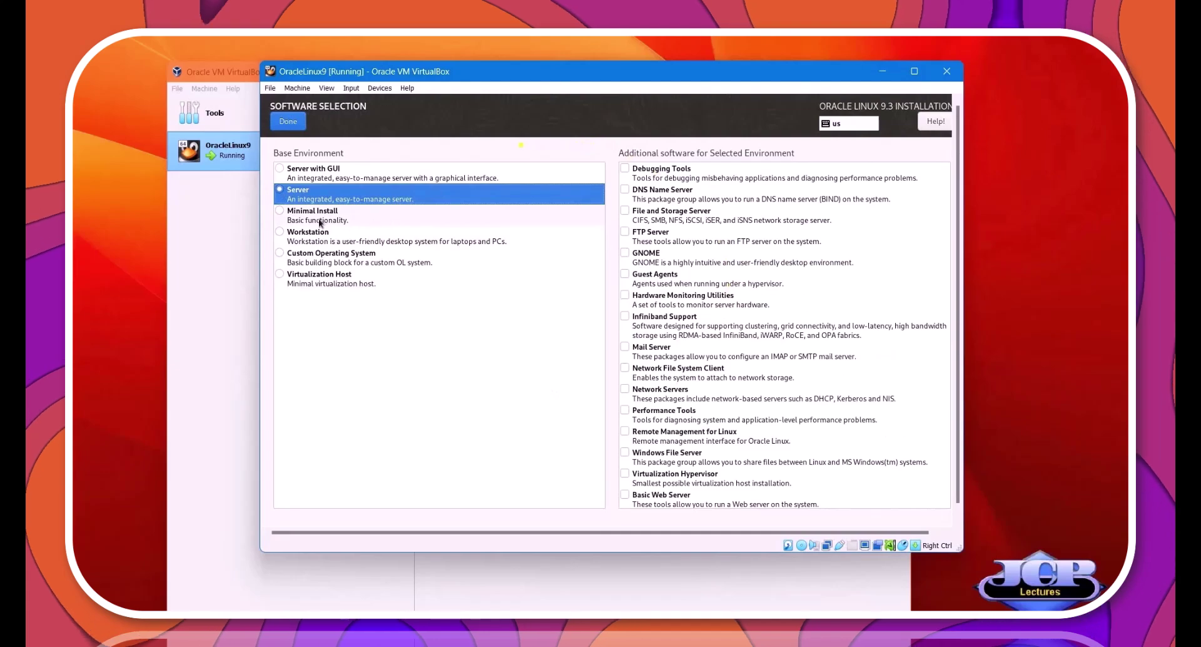
left_click(281, 216)
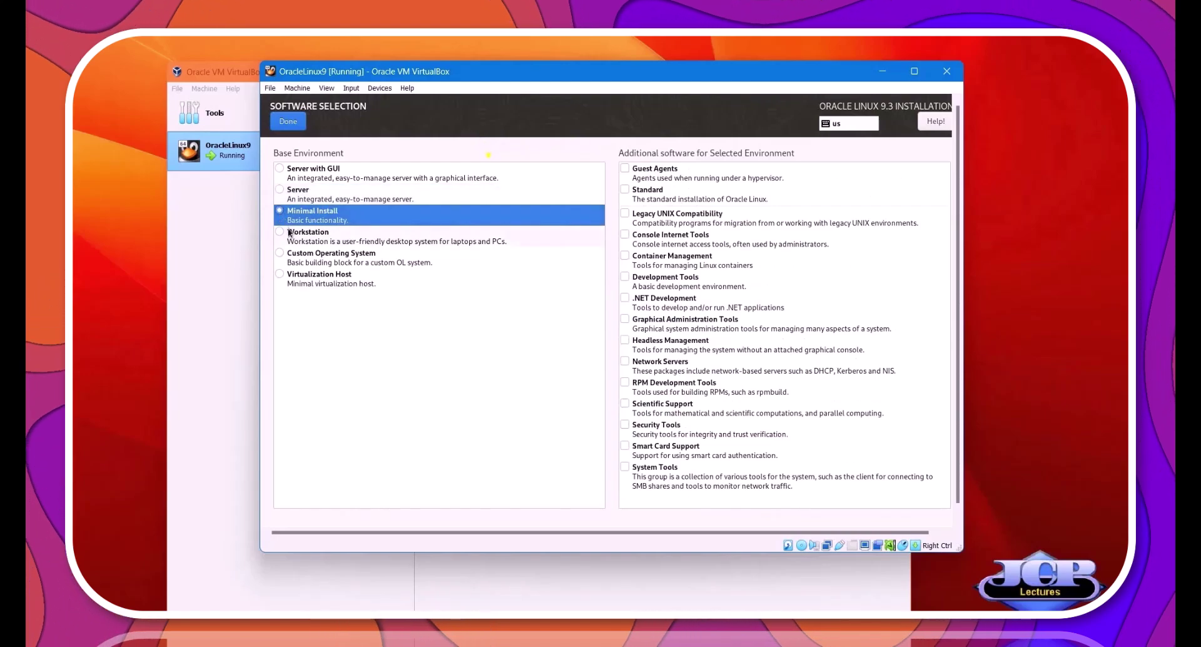
left_click(281, 235)
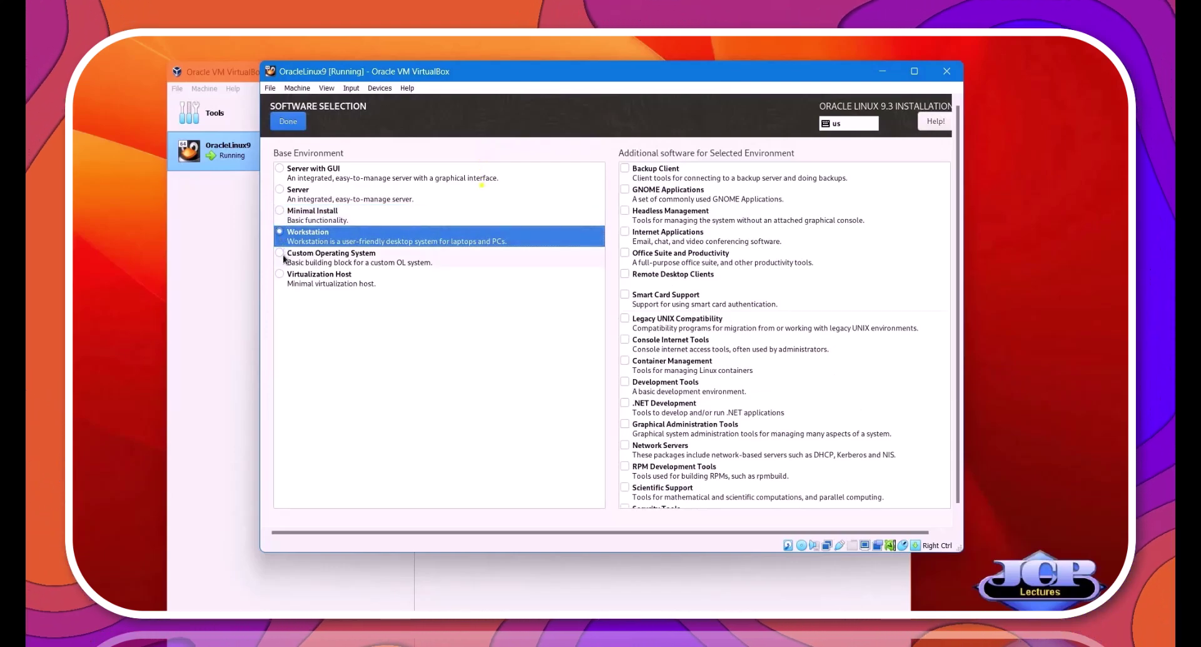
left_click(281, 256)
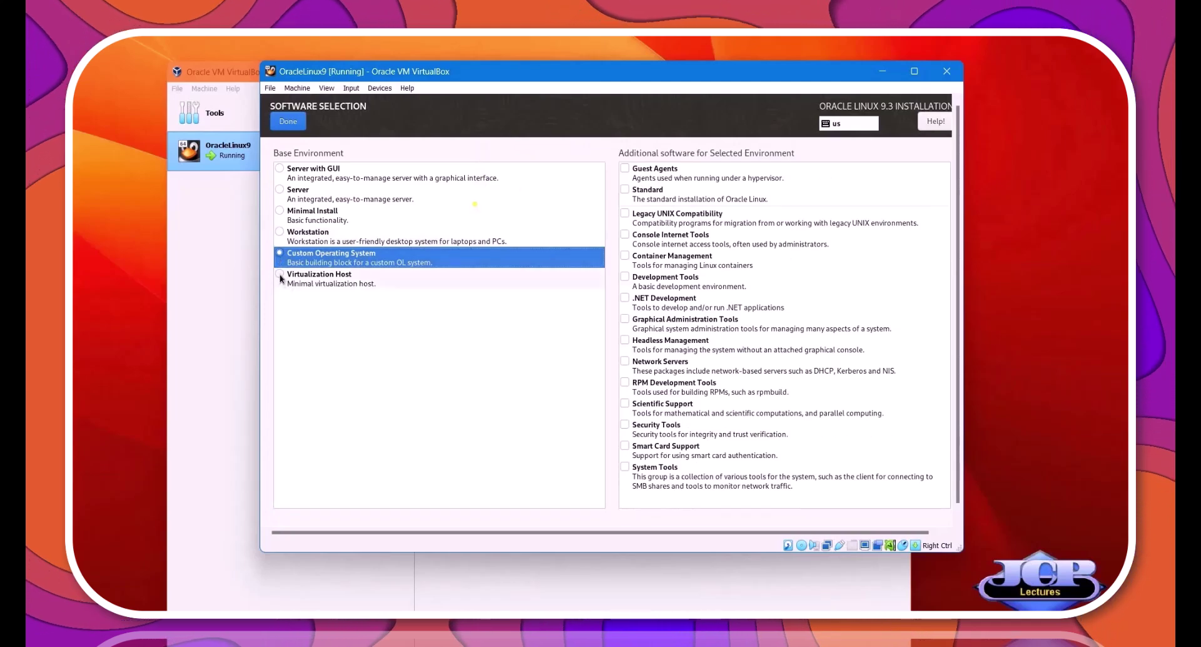
left_click(281, 278)
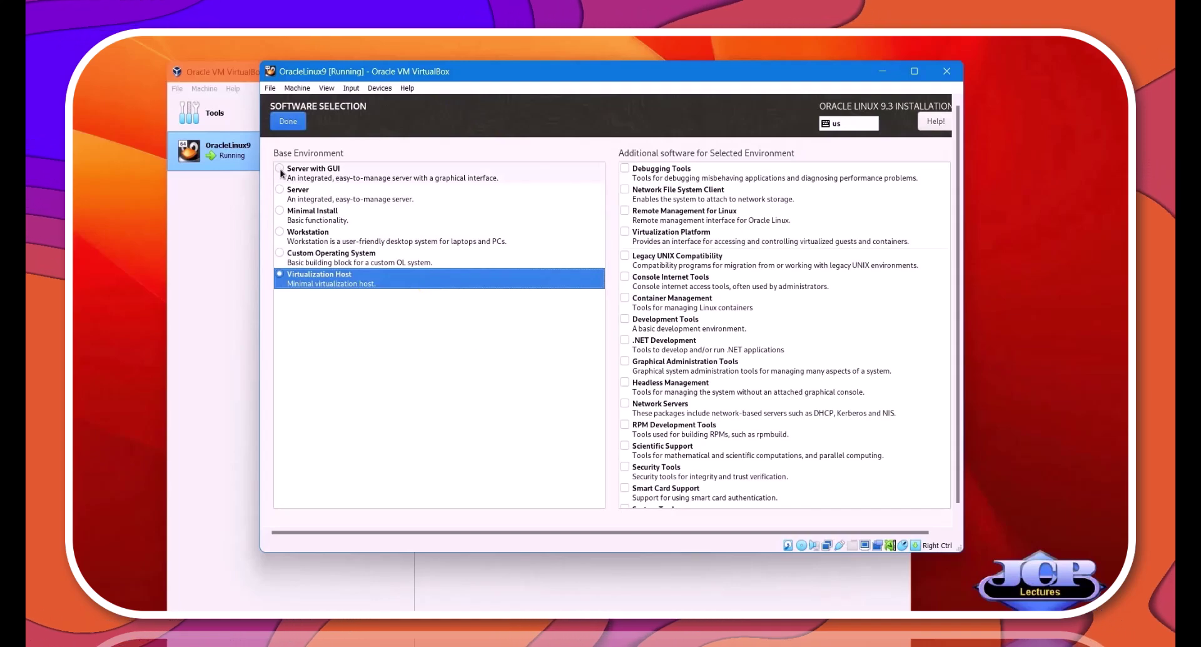
Choose Server with GUI as the base environment.
left_click(280, 169)
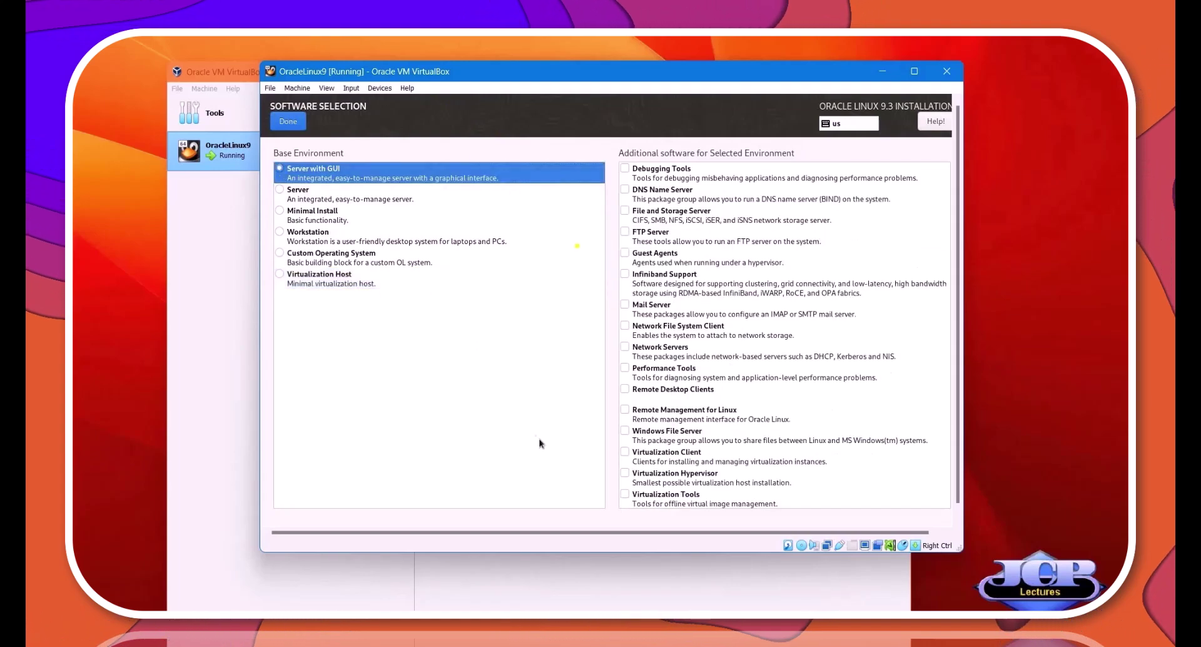
left_click(280, 274)
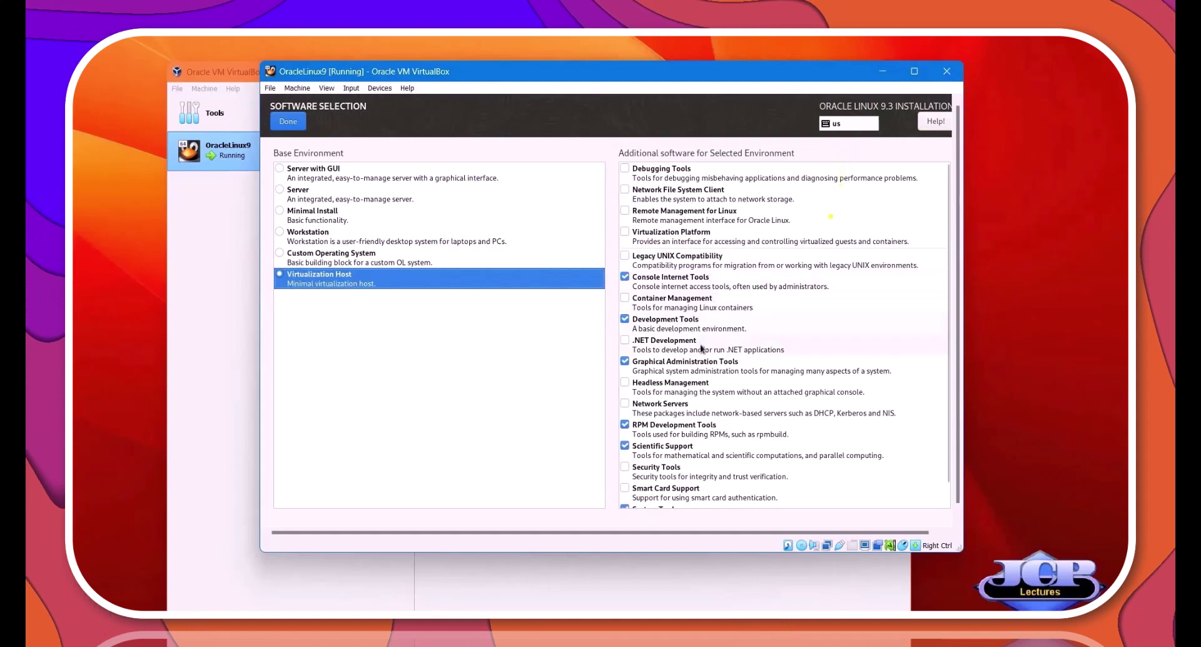
scroll(702, 349, "down", 1)
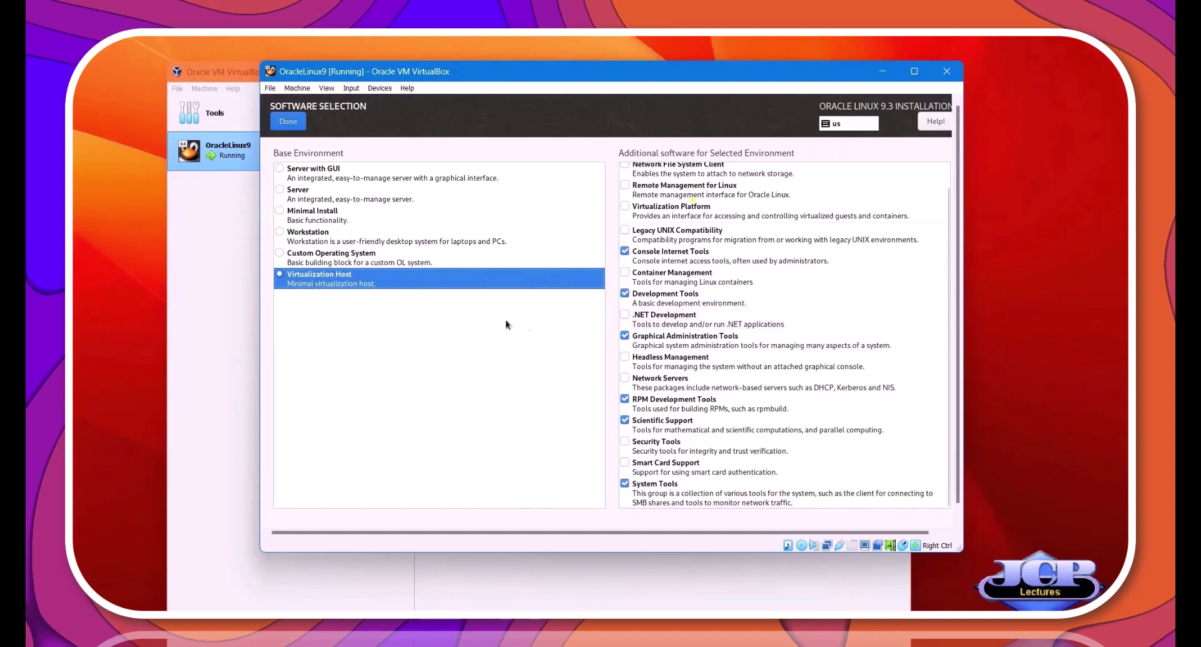
left_click(327, 177)
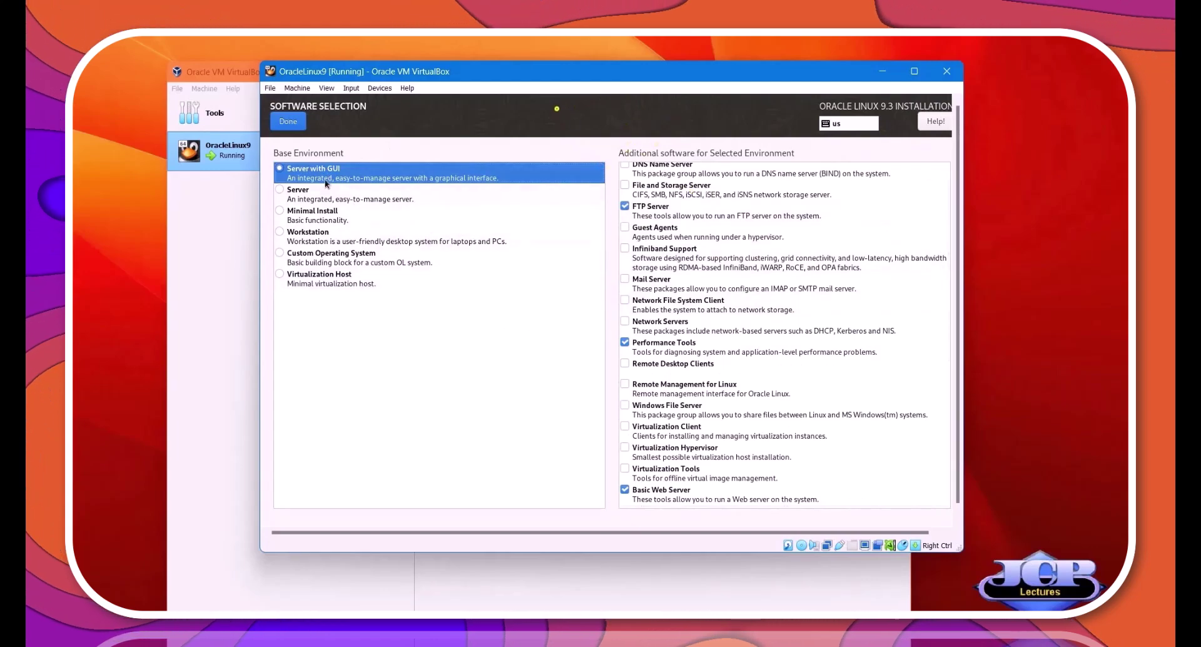
Confirm the software choice and apply VBOracle.attlocal.net as the host name.
left_click(287, 121)
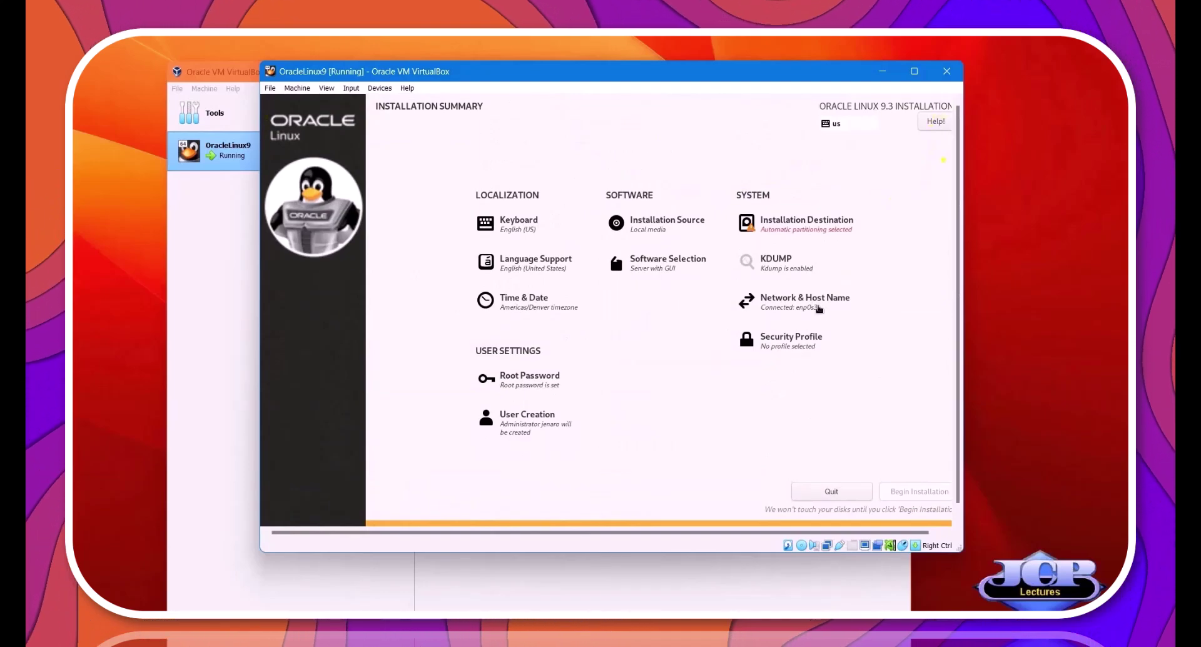
left_click(790, 306)
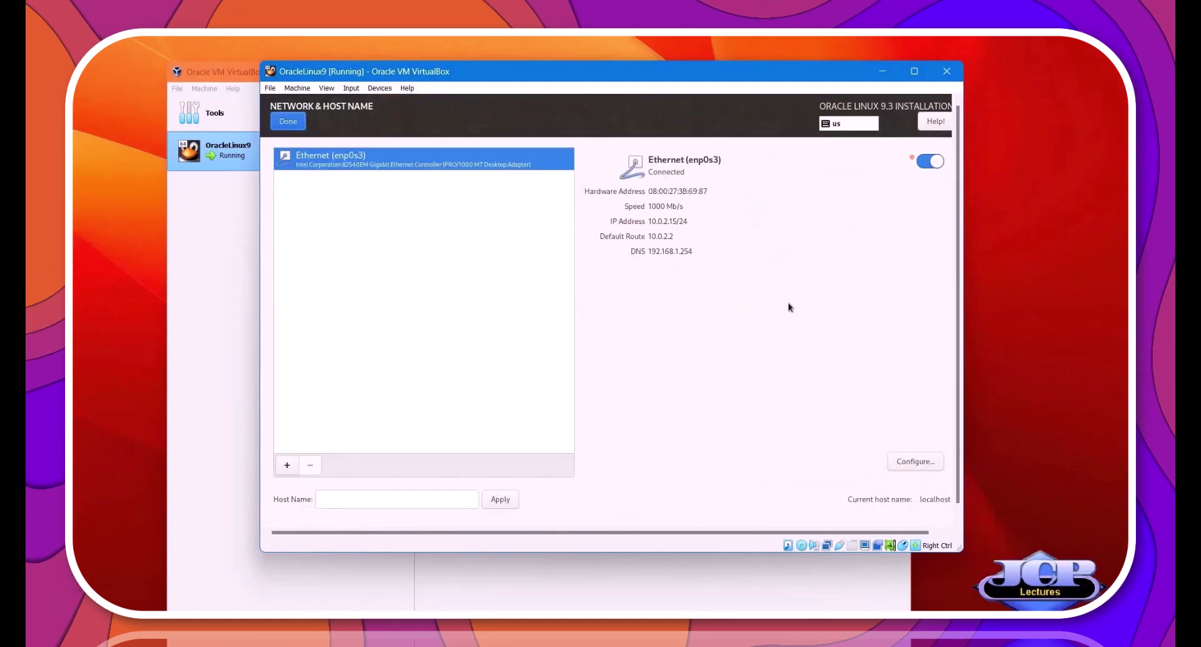
left_click(325, 499)
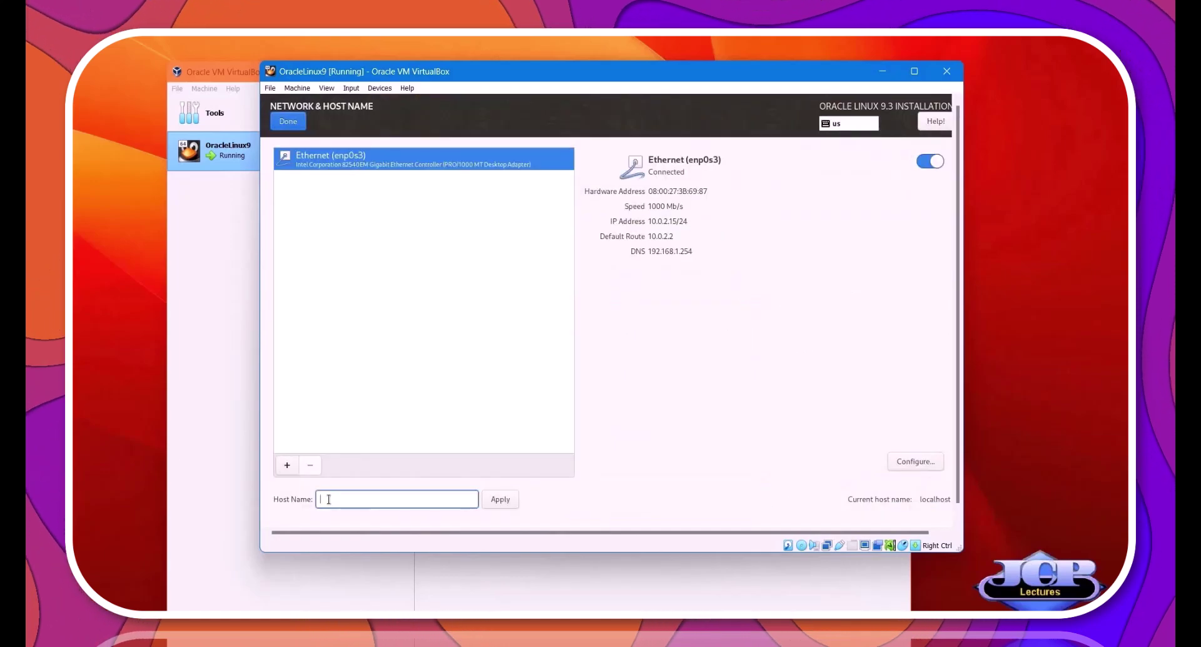
type("VBO")
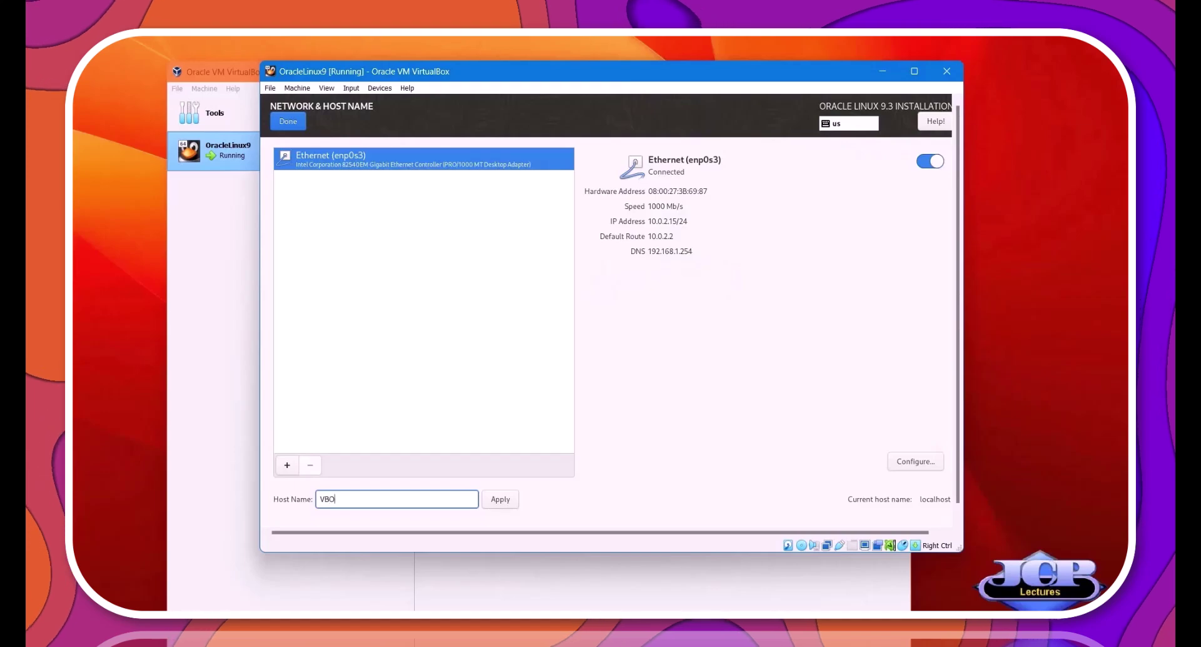
type("racle.attlocal.net")
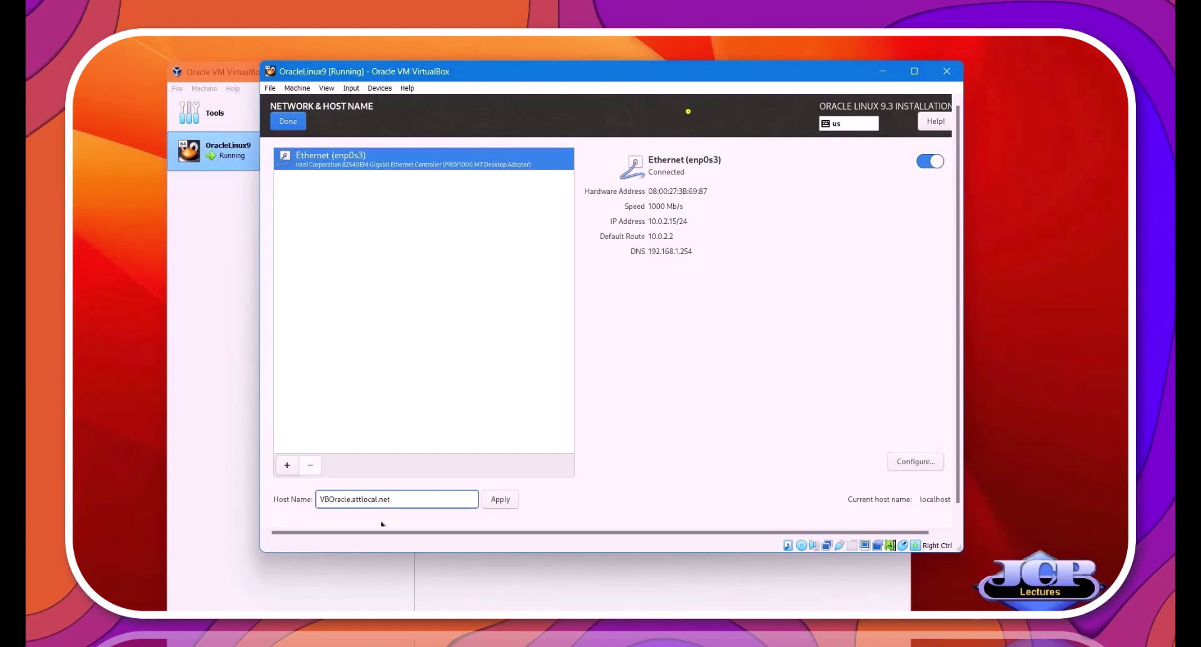
key("Return")
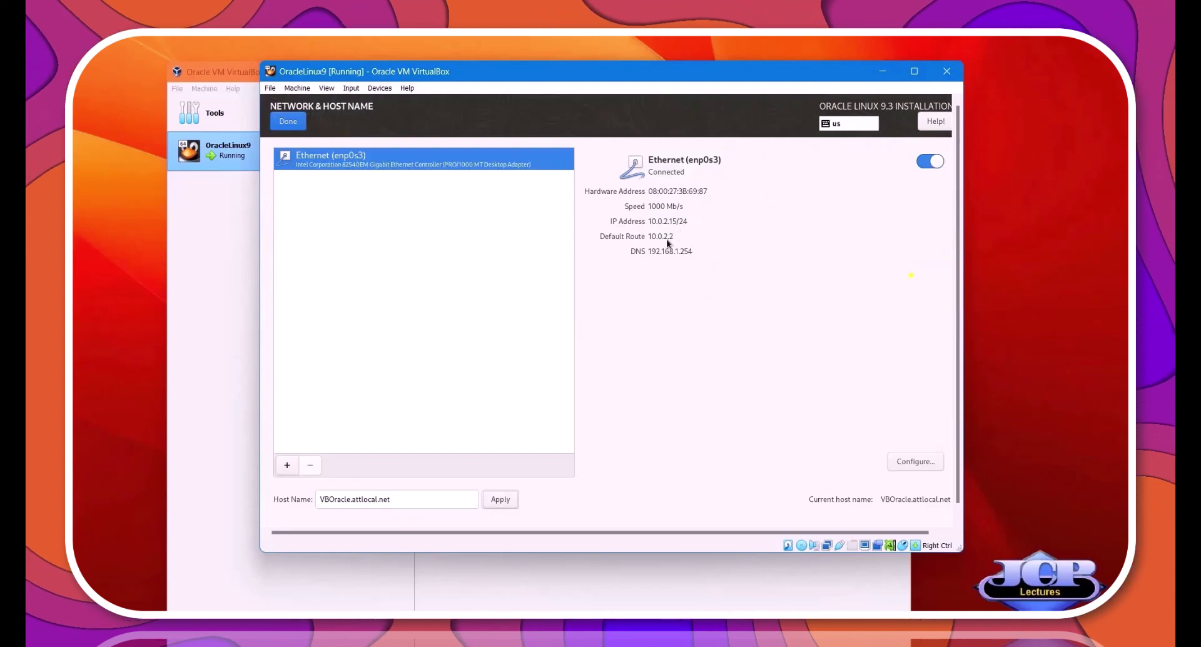
Return to the Installation Summary and run the Oracle Linux installation to completion.
left_click(288, 122)
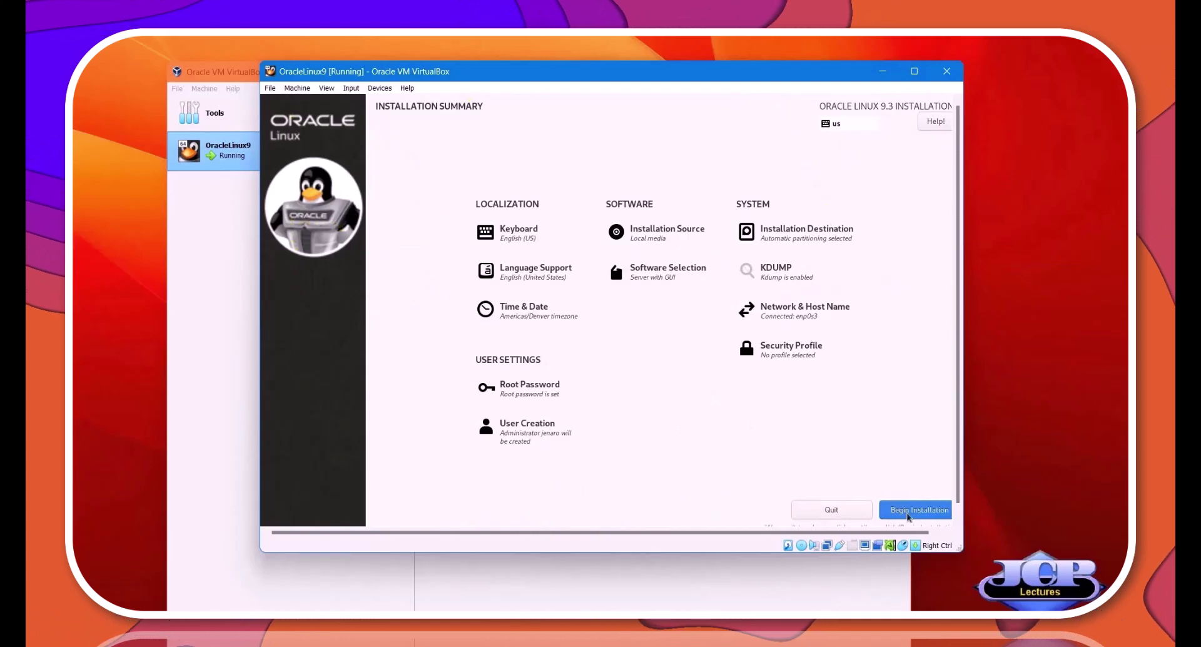
left_click(908, 515)
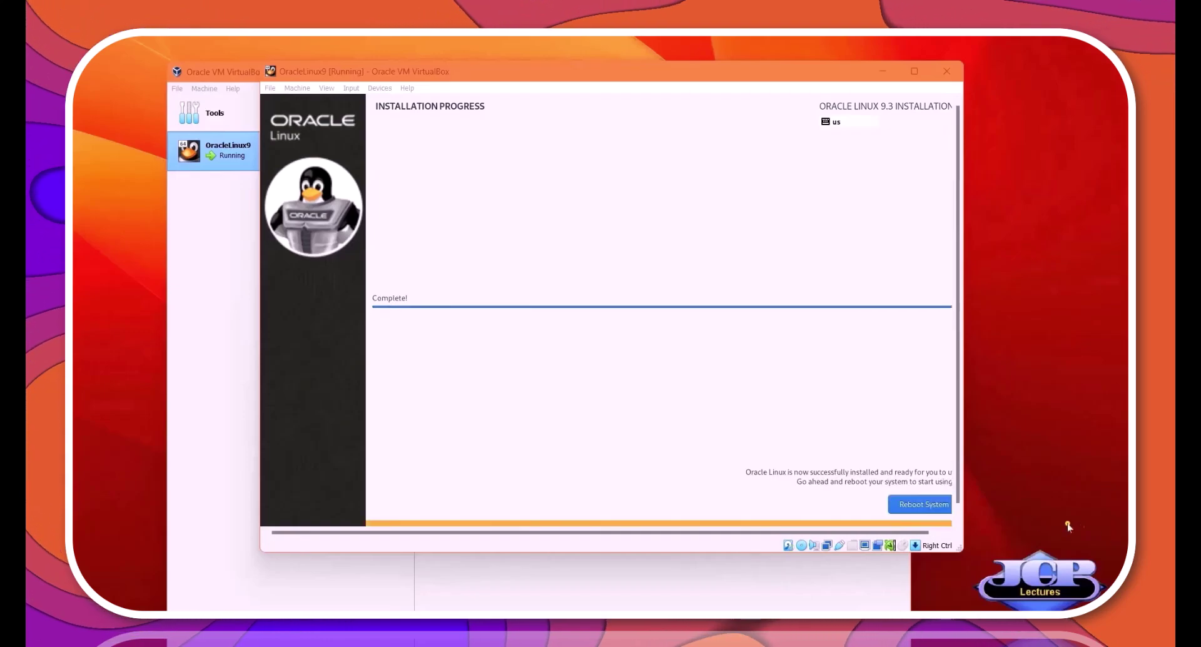
Reboot into the installed system, enlarge the VM window, and log in as the new user.
left_click(924, 506)
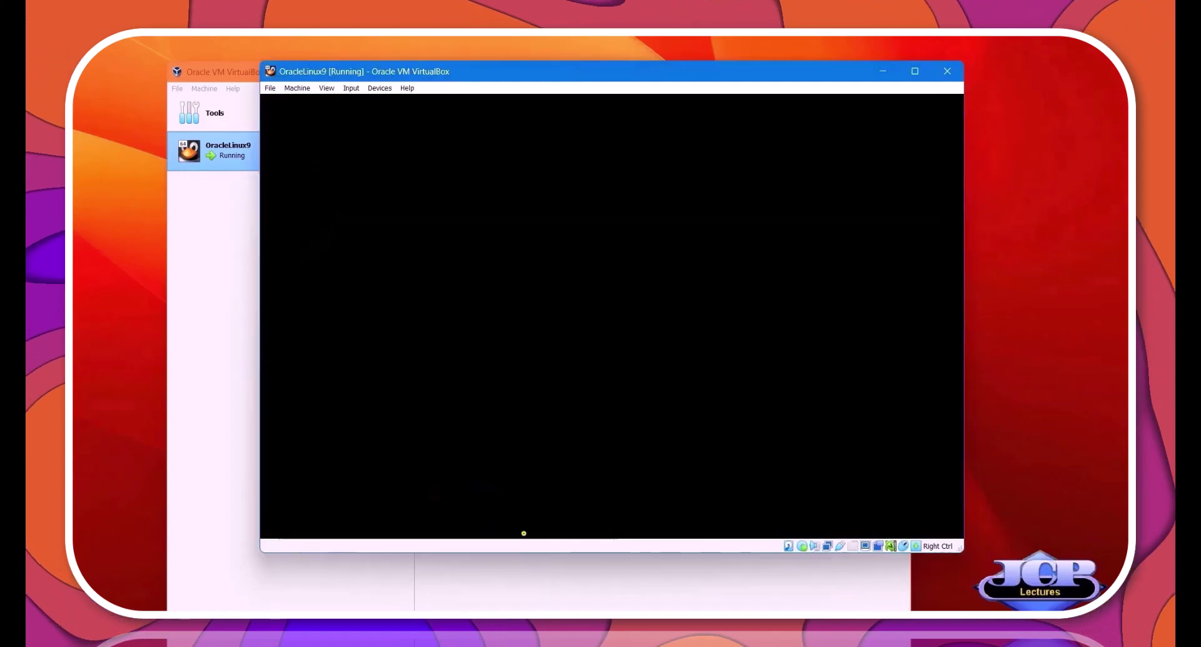
left_click_drag(620, 71, 560, 105)
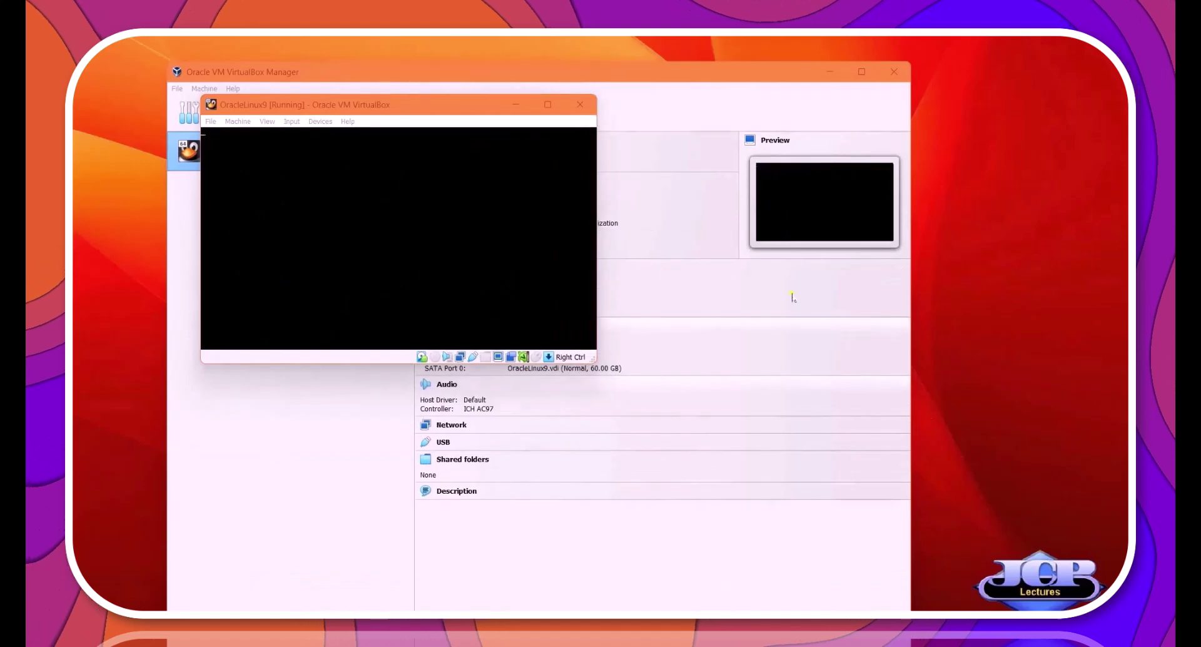
left_click_drag(496, 104, 611, 177)
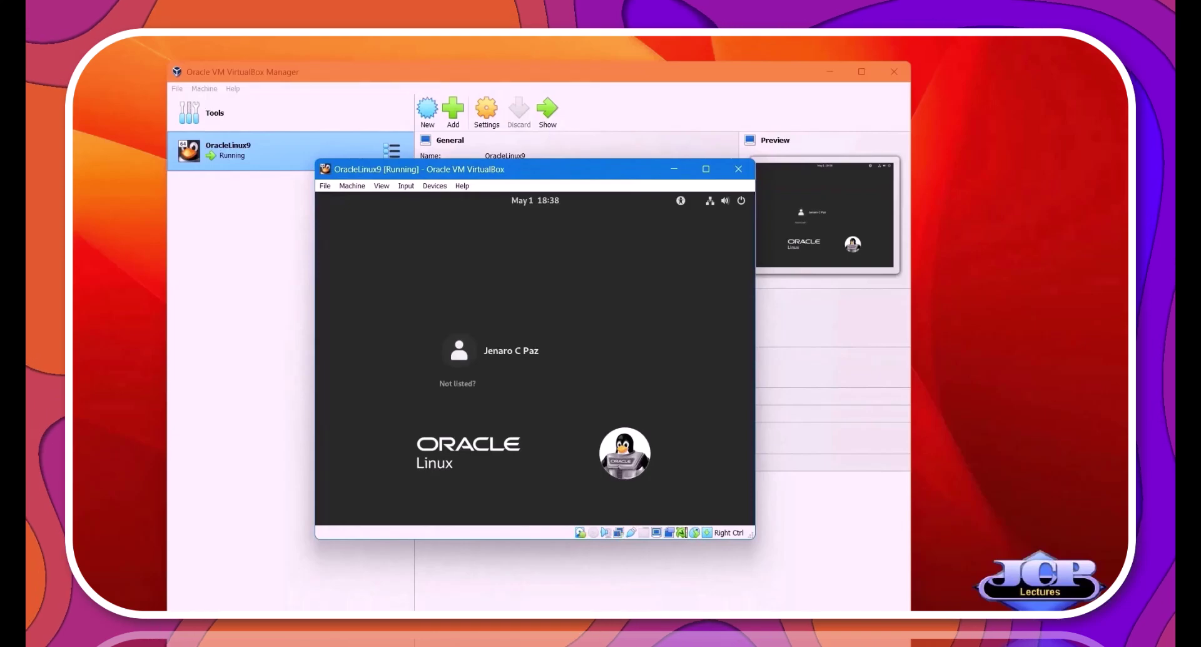
left_click(511, 352)
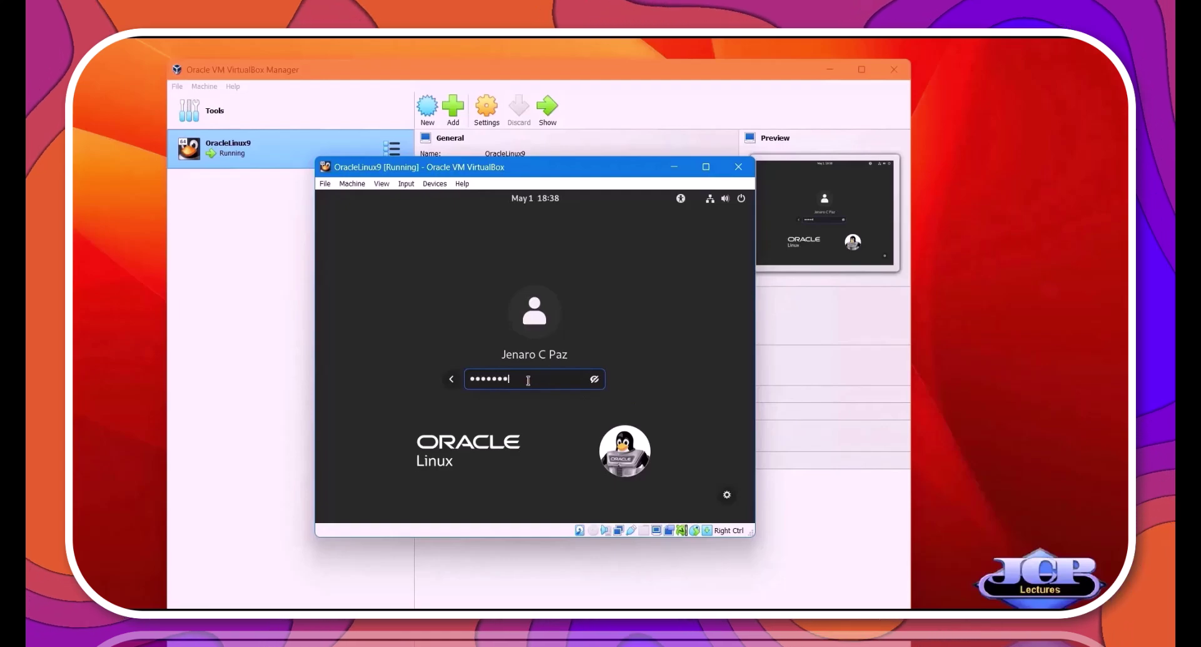
key("Return")
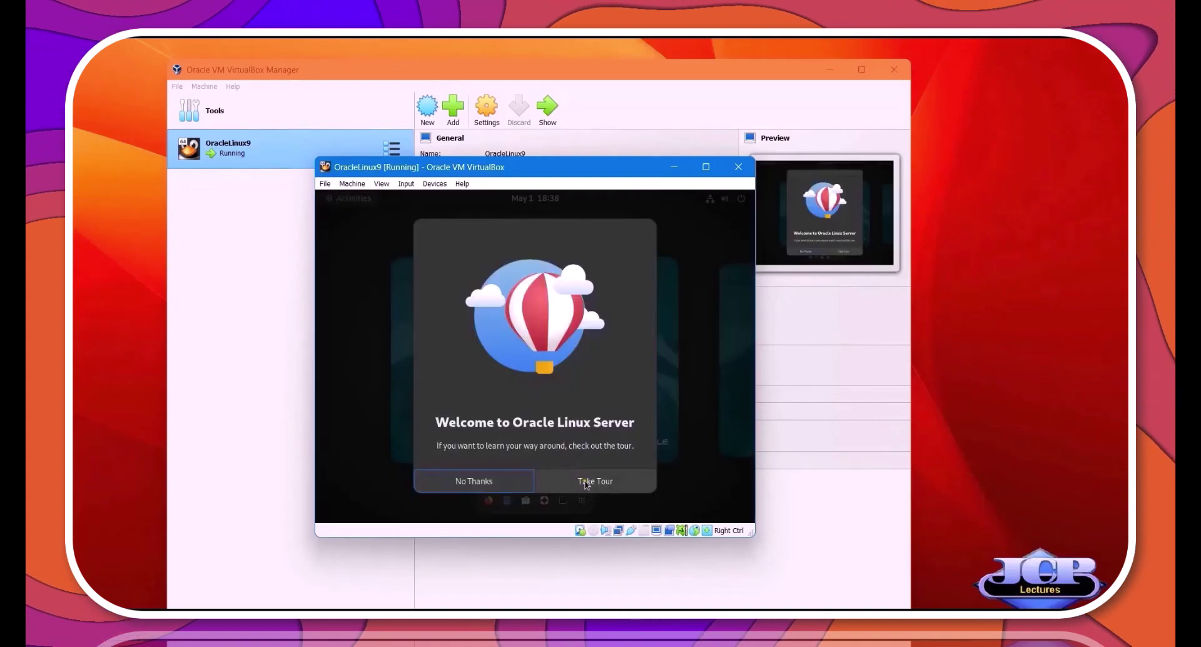
Run the GNOME welcome tour through Overview, Make Apps Your Own and Workspaces pages, then close it.
left_click(587, 481)
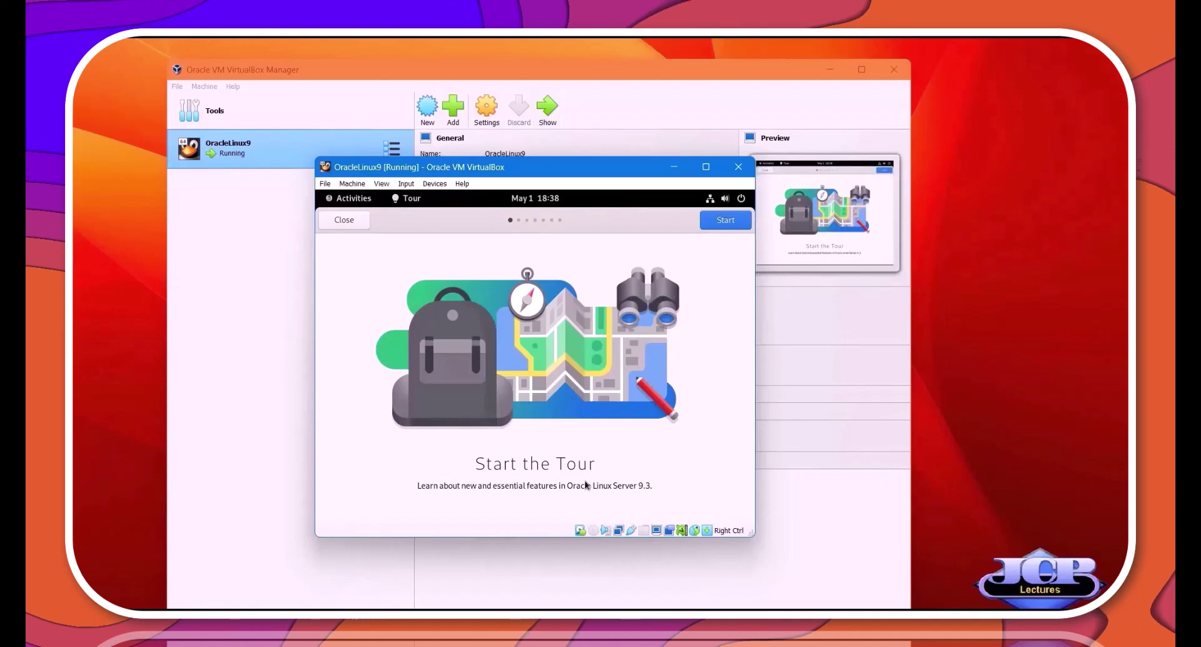
left_click(717, 222)
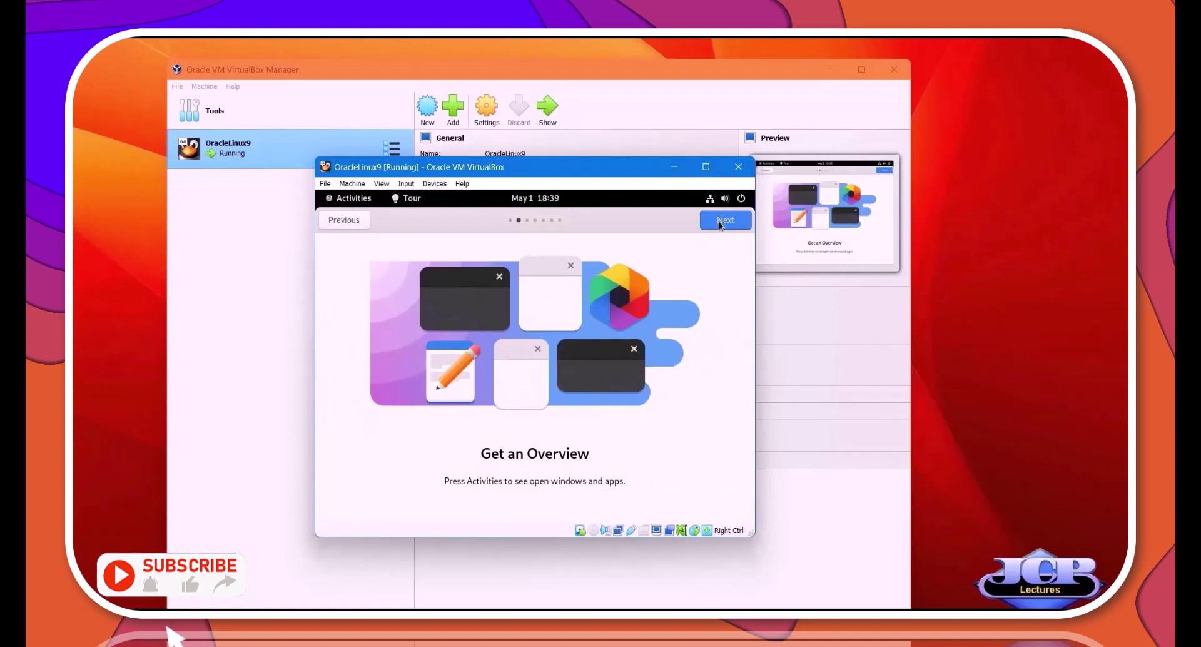
left_click(719, 223)
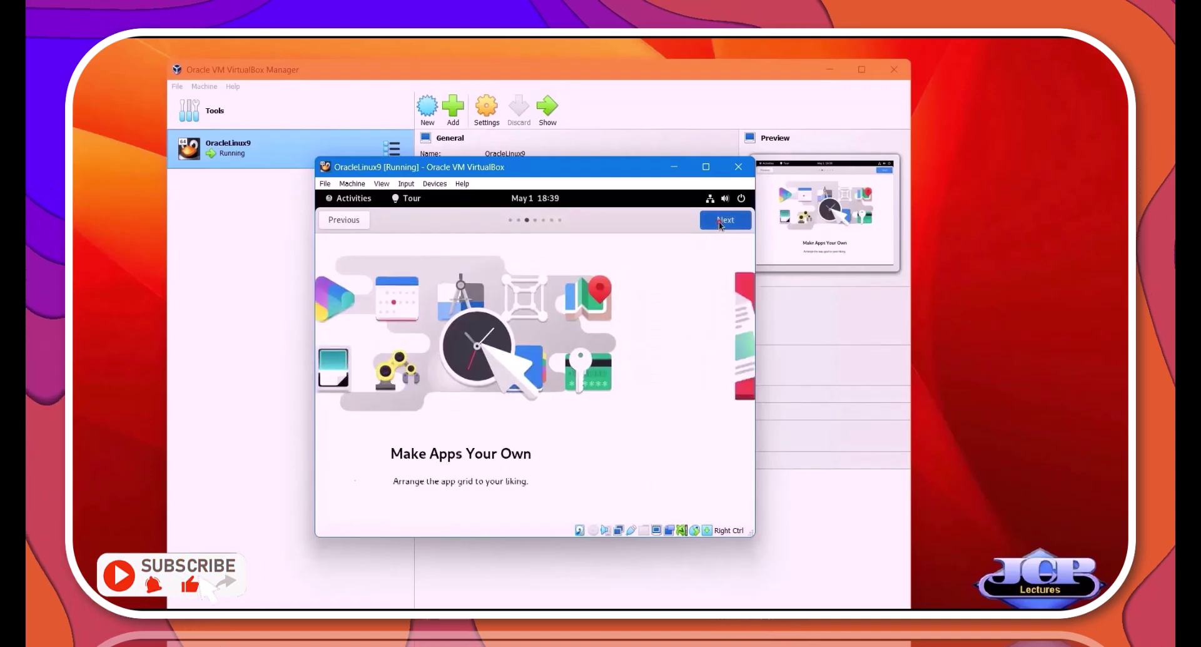
left_click(719, 221)
left_click(719, 221)
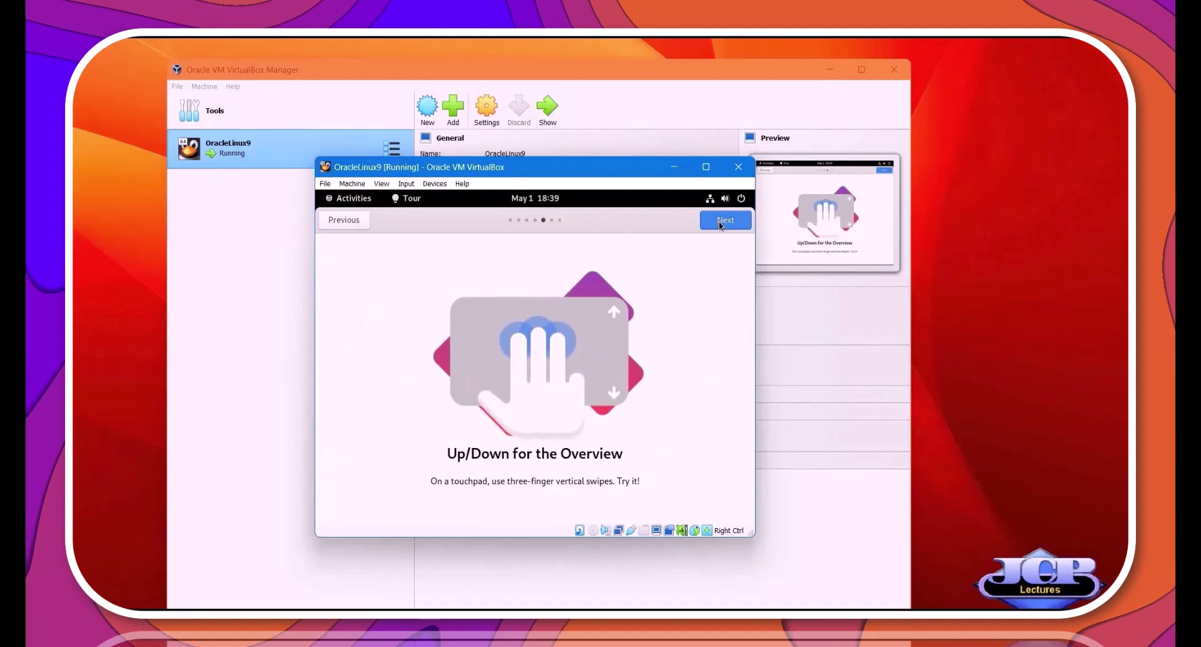
left_click(720, 221)
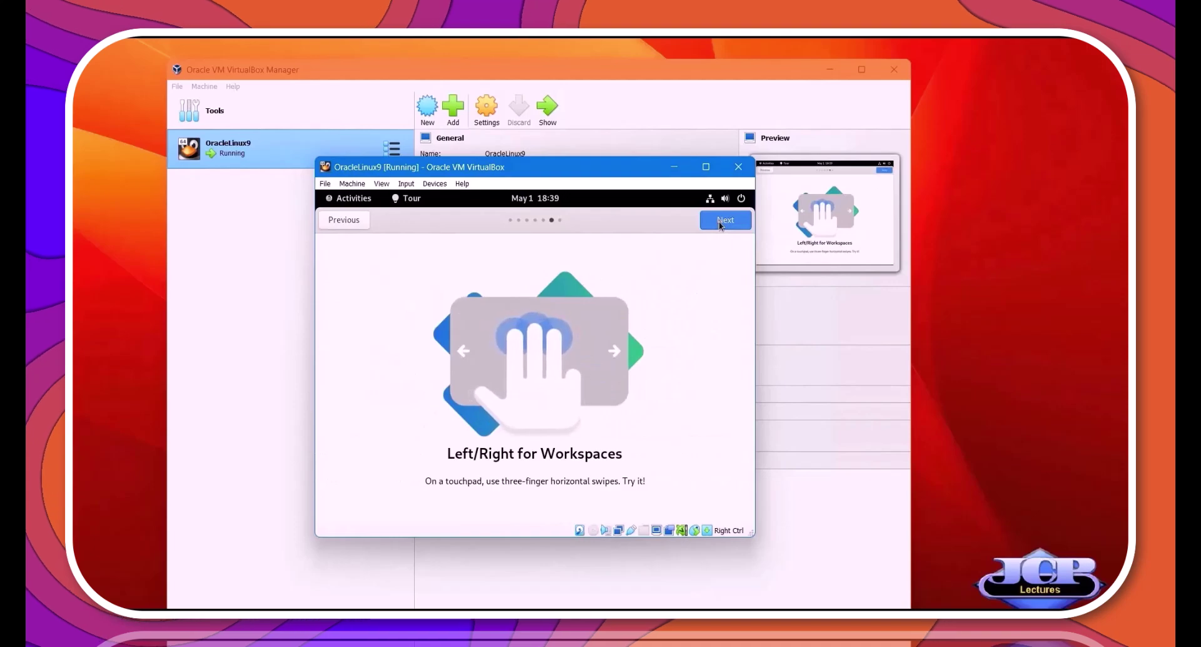
left_click(719, 222)
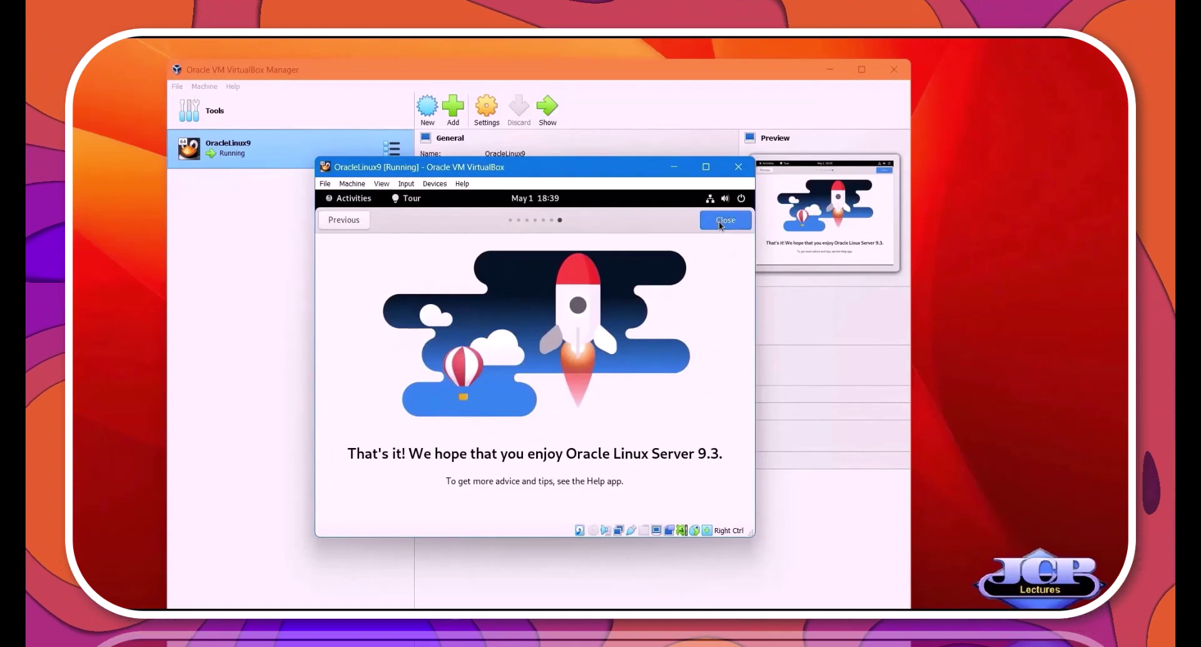
left_click(725, 220)
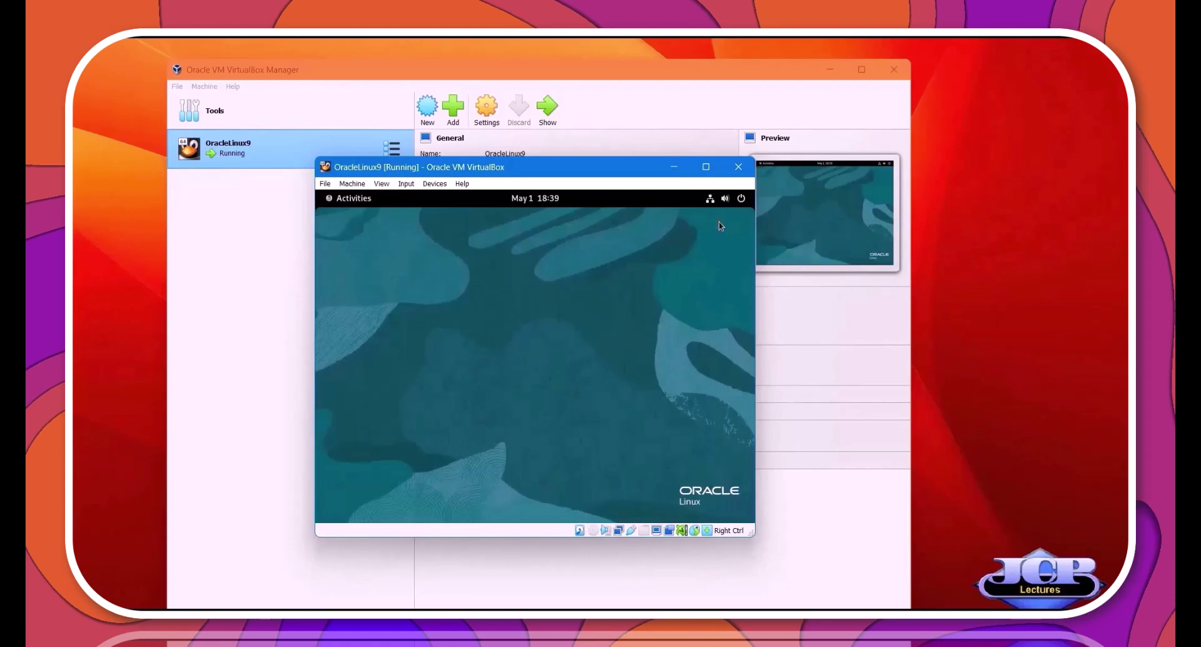